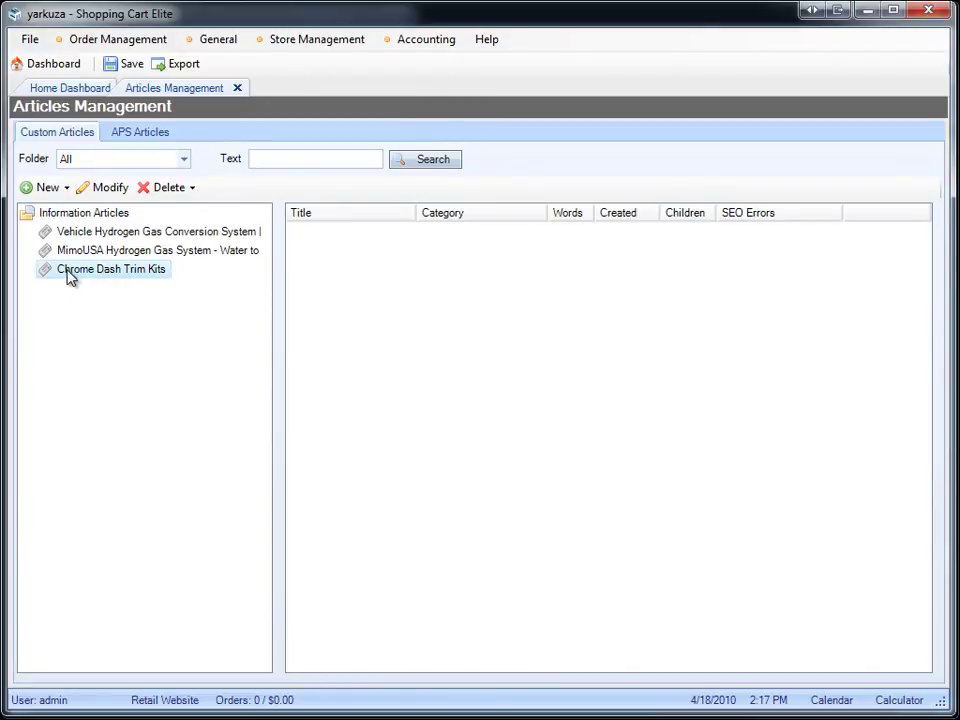
Step: Copy the Chrome Dash Trim Kits article's full body text, then close the article without saving
{"action": "double_click", "coordinate": [100, 274]}
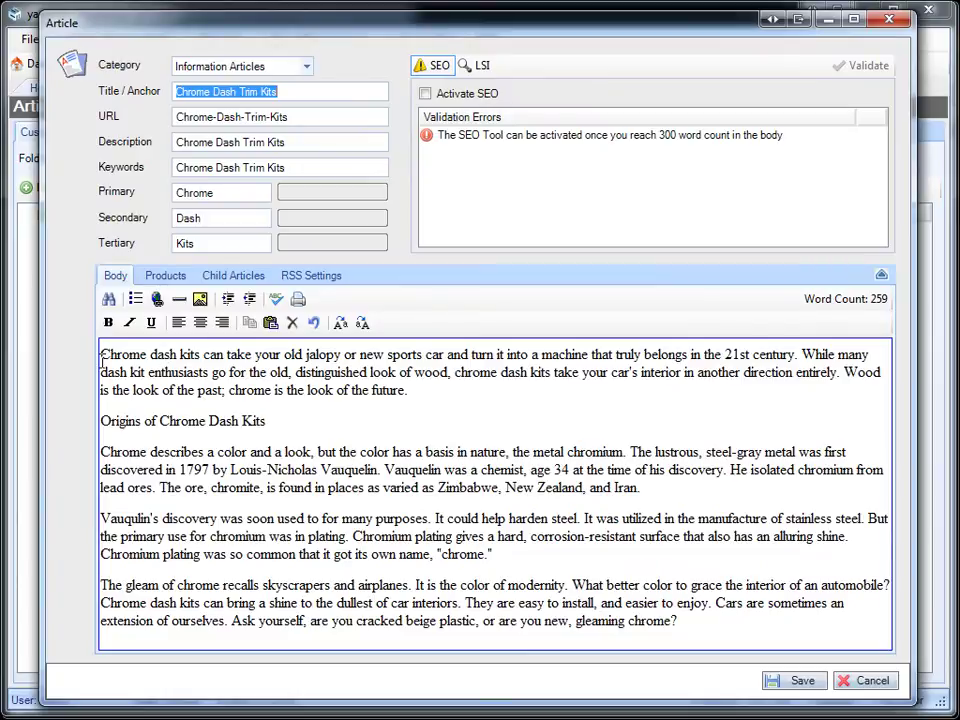
{"action": "left_click_drag", "start_coordinate": [101, 357], "coordinate": [872, 680]}
{"action": "key", "text": "ctrl+c"}
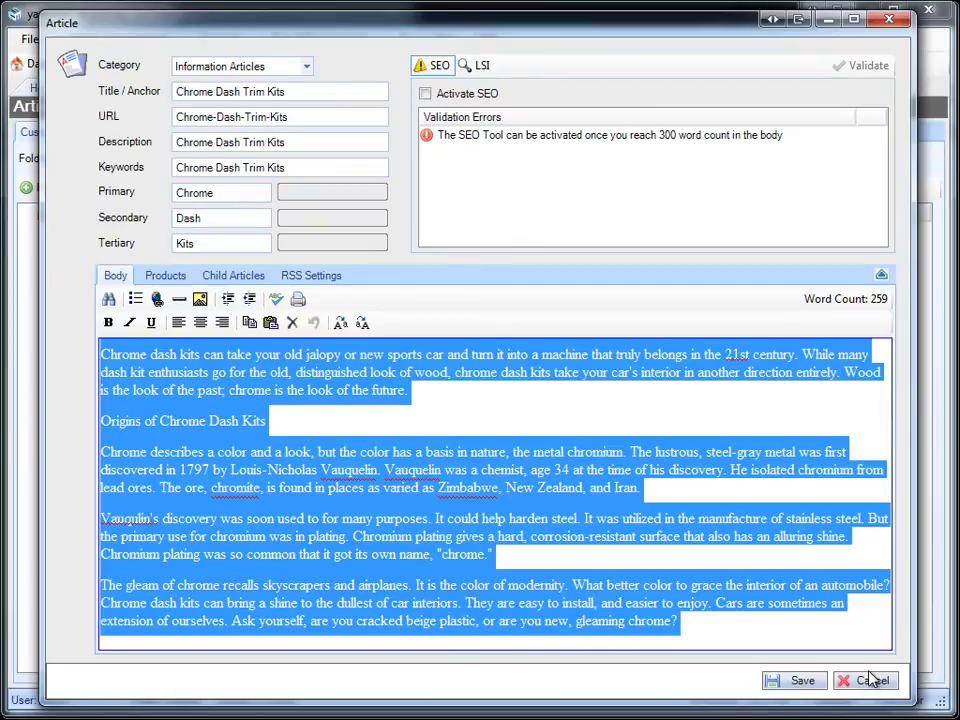
{"action": "left_click", "coordinate": [872, 680]}
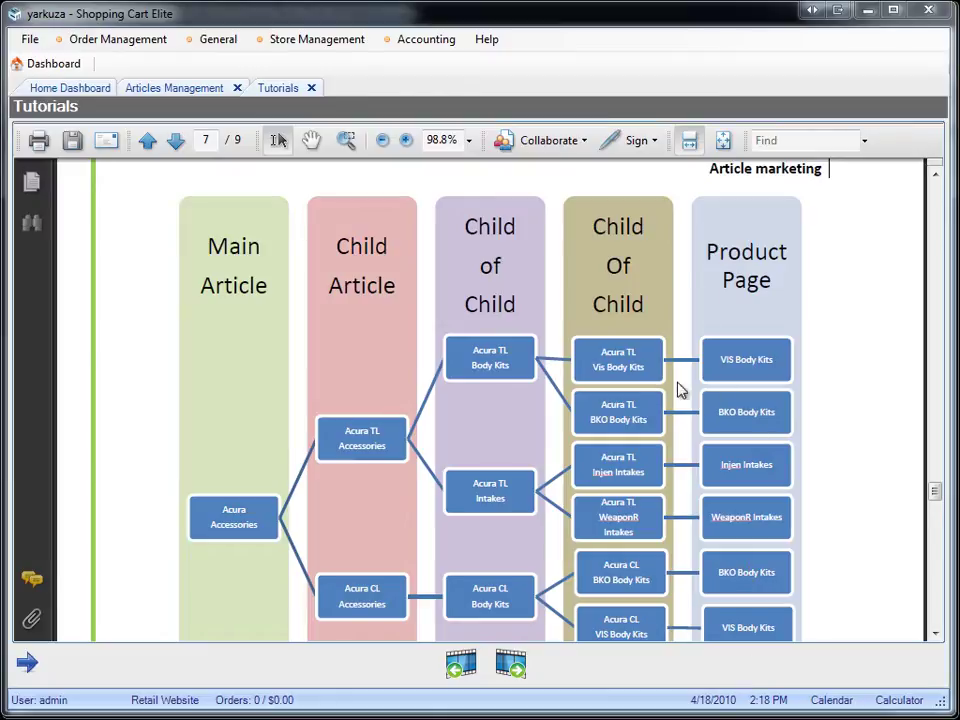
Step: Start a new custom APS vehicle article and paste the copied text into its body
{"action": "left_click", "coordinate": [195, 89]}
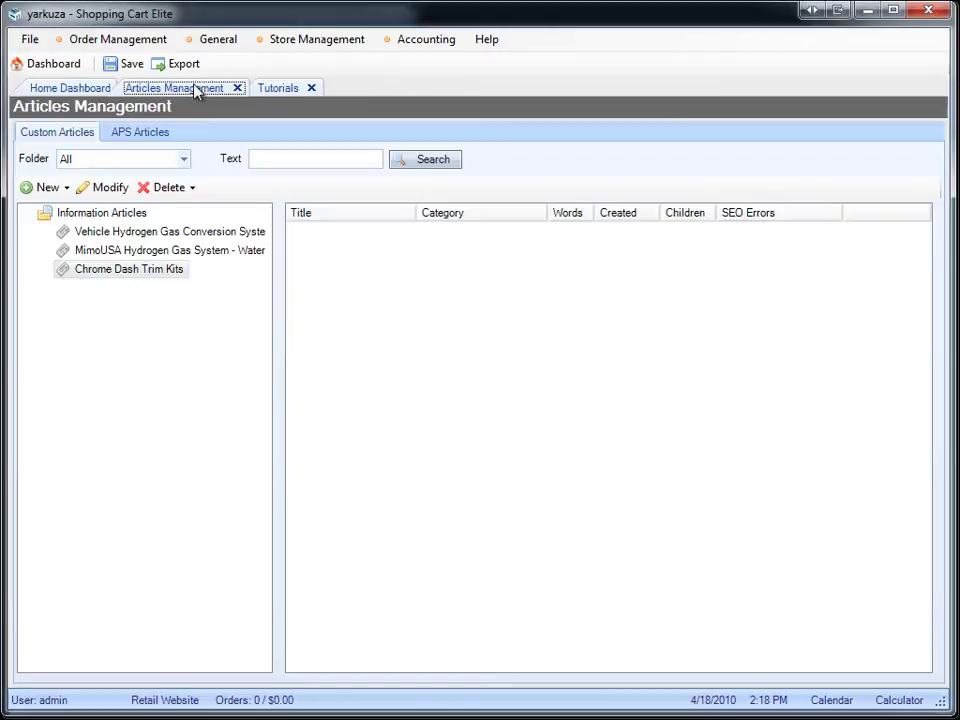
{"action": "left_click", "coordinate": [138, 134]}
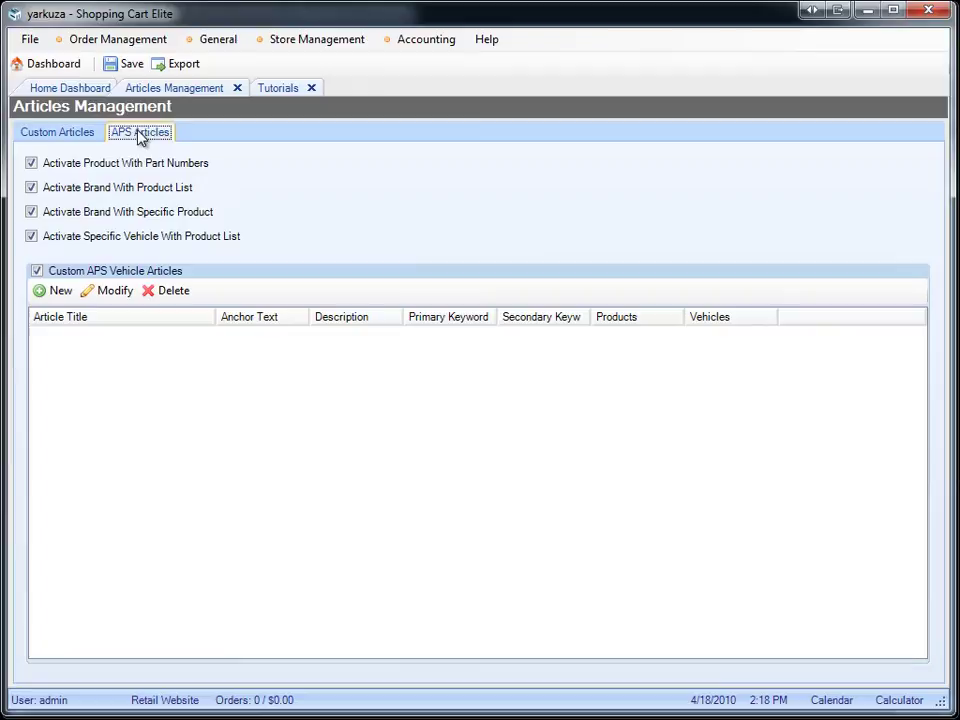
{"action": "left_click", "coordinate": [60, 291]}
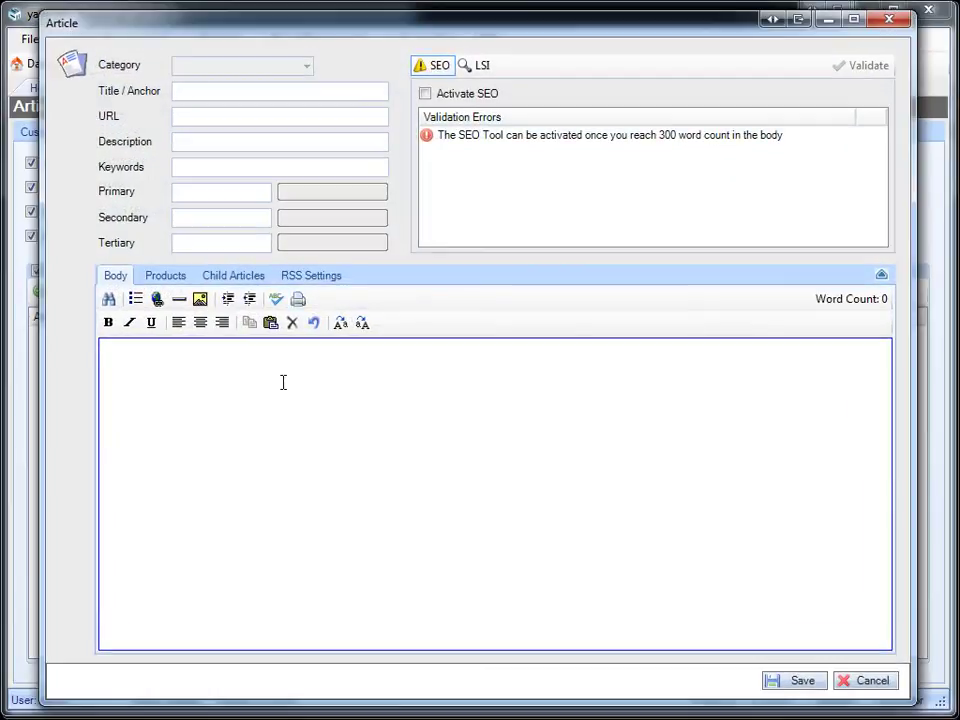
{"action": "left_click", "coordinate": [270, 322]}
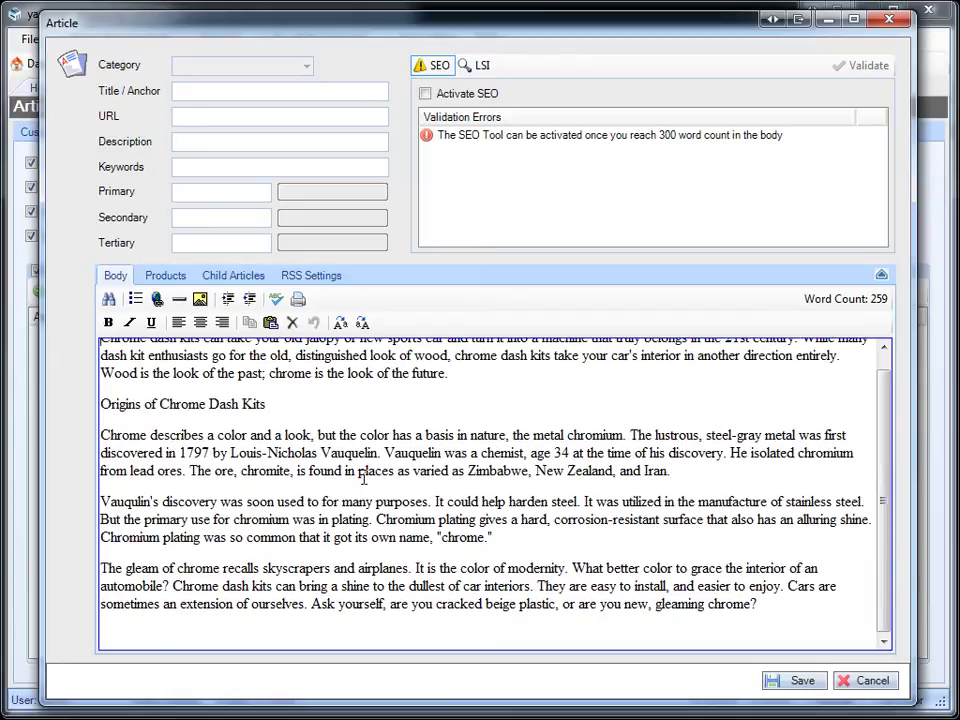
Step: Title the article 'Chrome Dash Trim Kits' and reuse that title as description and keywords
{"action": "left_click", "coordinate": [235, 90]}
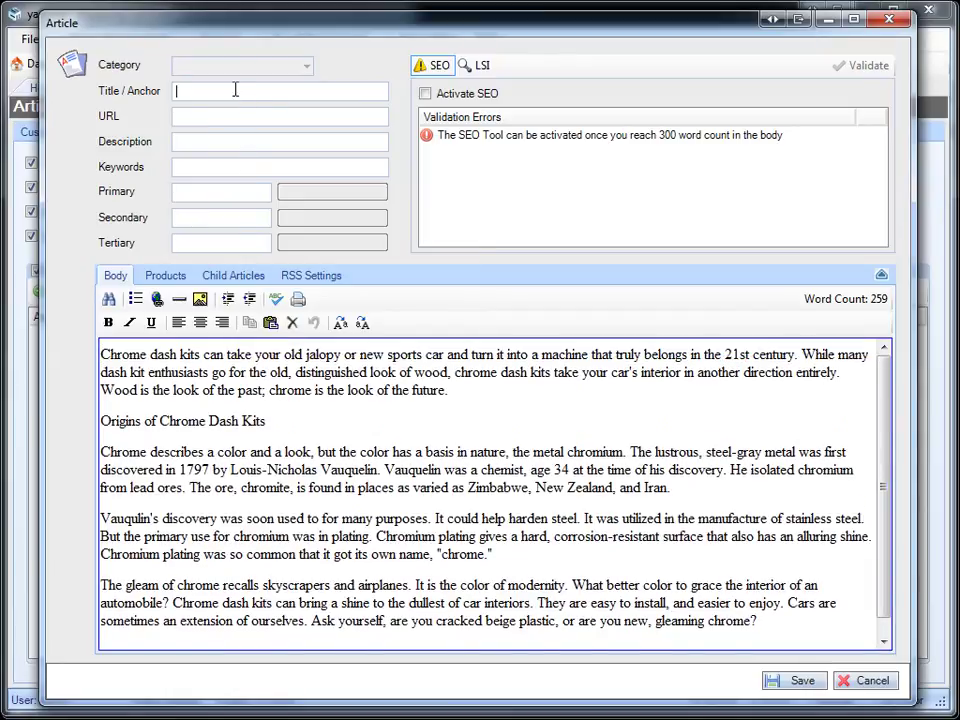
{"action": "type", "text": "Chrome Dash Trim Kits"}
{"action": "key", "text": "ctrl+a"}
{"action": "key", "text": "ctrl+c"}
{"action": "left_click", "coordinate": [274, 141]}
{"action": "key", "text": "ctrl+v"}
{"action": "left_click", "coordinate": [250, 168]}
{"action": "key", "text": "ctrl+v"}
Step: Enter 'Chrome' as the primary keyword and 'Dash' as the secondary keyword
{"action": "left_click", "coordinate": [231, 195]}
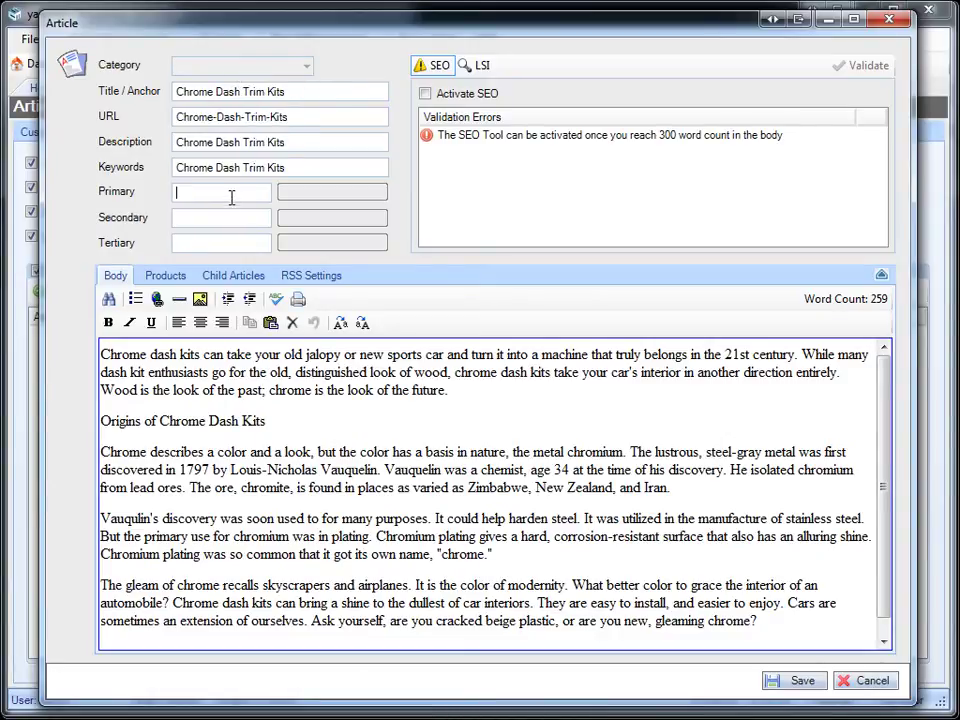
{"action": "type", "text": "Chrome"}
{"action": "key", "text": "Tab"}
{"action": "type", "text": "Dash"}
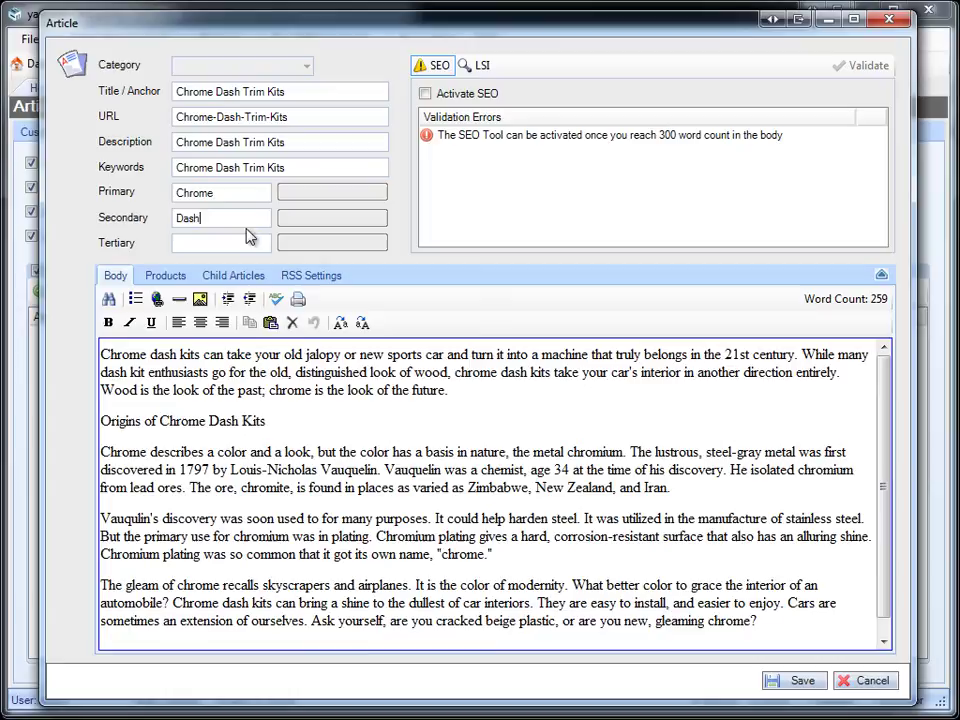
{"action": "key", "text": "Tab"}
Step: Enter 'Kit' as the tertiary keyword and set products to display above the article text
{"action": "type", "text": "Kit"}
{"action": "left_click", "coordinate": [162, 275]}
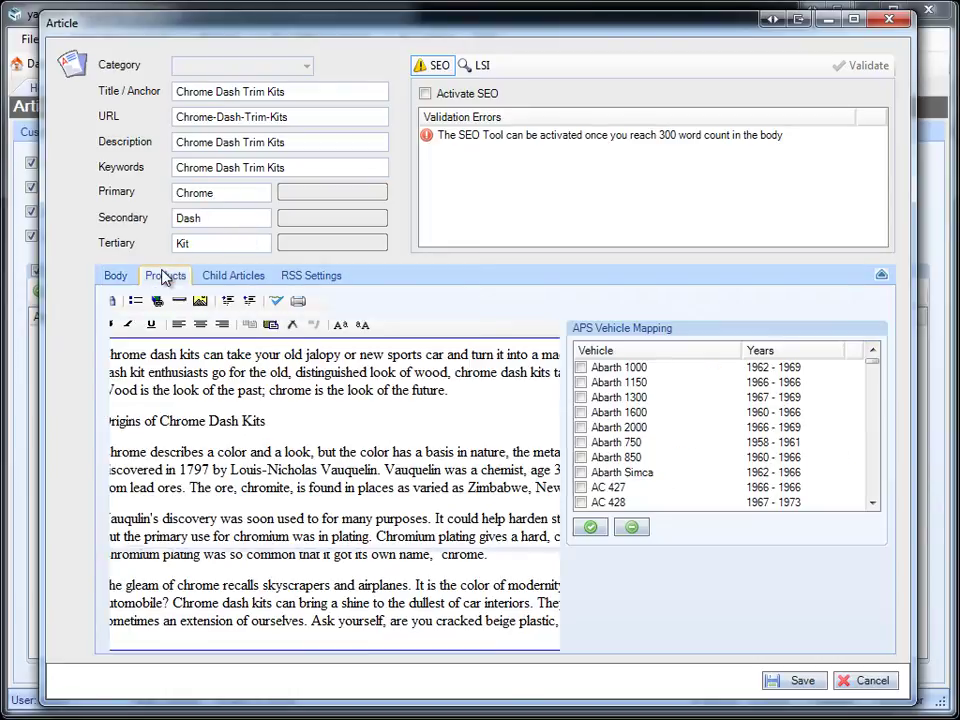
{"action": "left_click", "coordinate": [116, 305]}
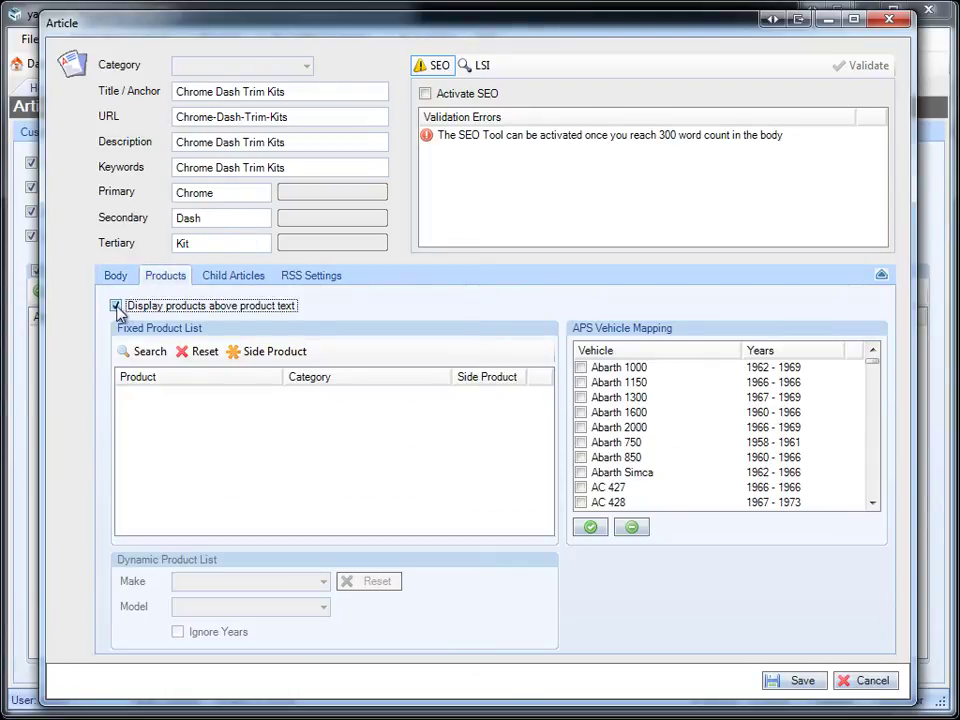
Step: Search products for 'dash trim', sort by most fitting cars, and add the MimoUSA Dash Trim Kit
{"action": "left_click", "coordinate": [146, 351]}
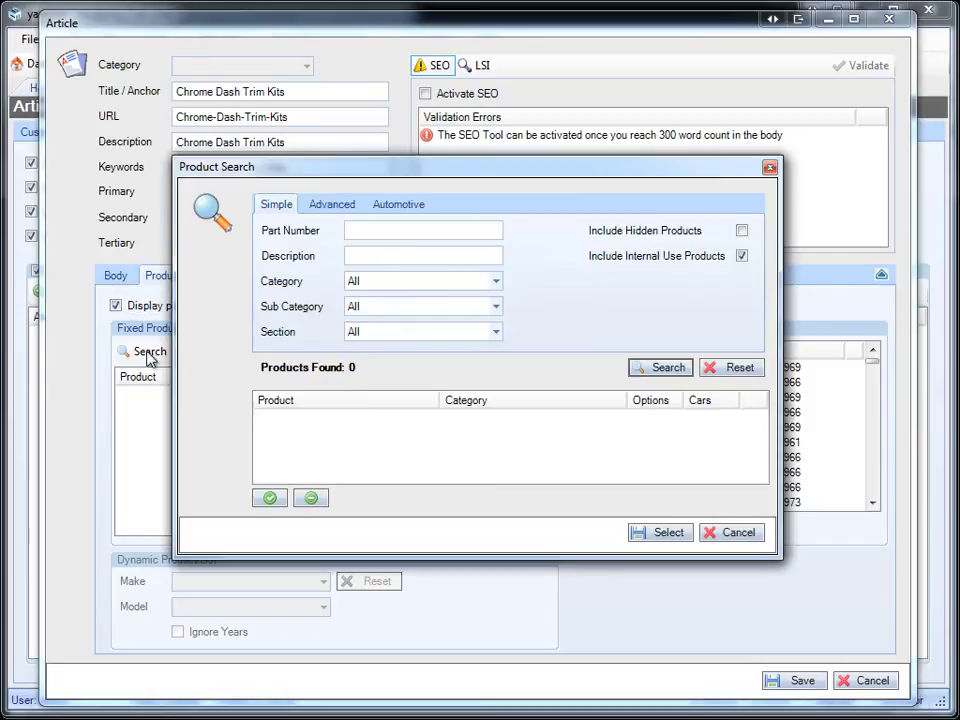
{"action": "left_click", "coordinate": [465, 254]}
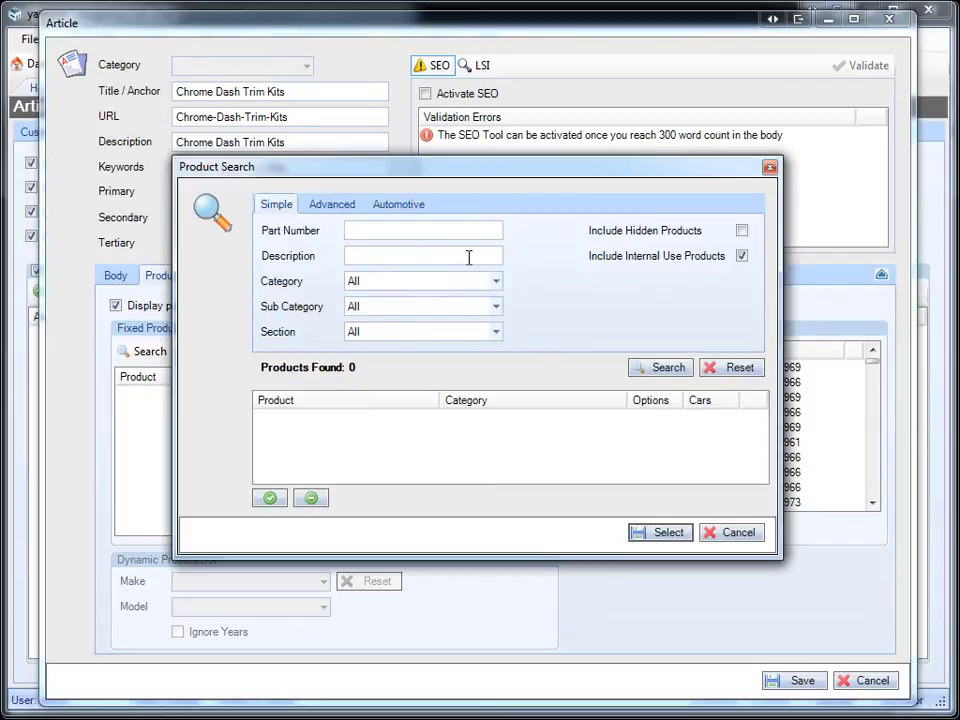
{"action": "type", "text": "dash trim"}
{"action": "left_click", "coordinate": [641, 367]}
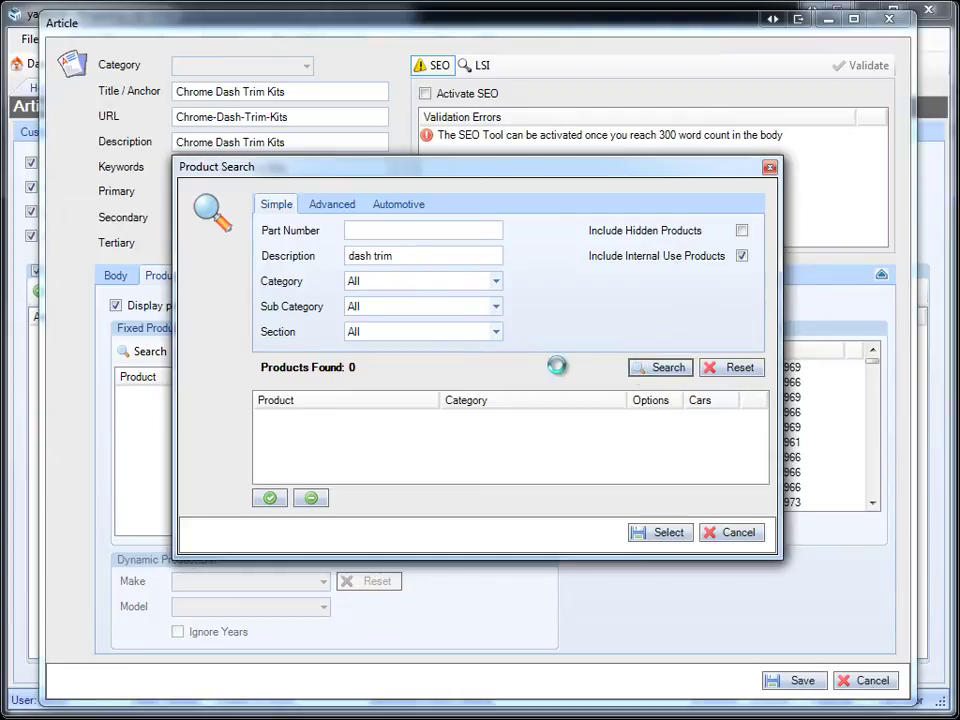
{"action": "left_click", "coordinate": [725, 401]}
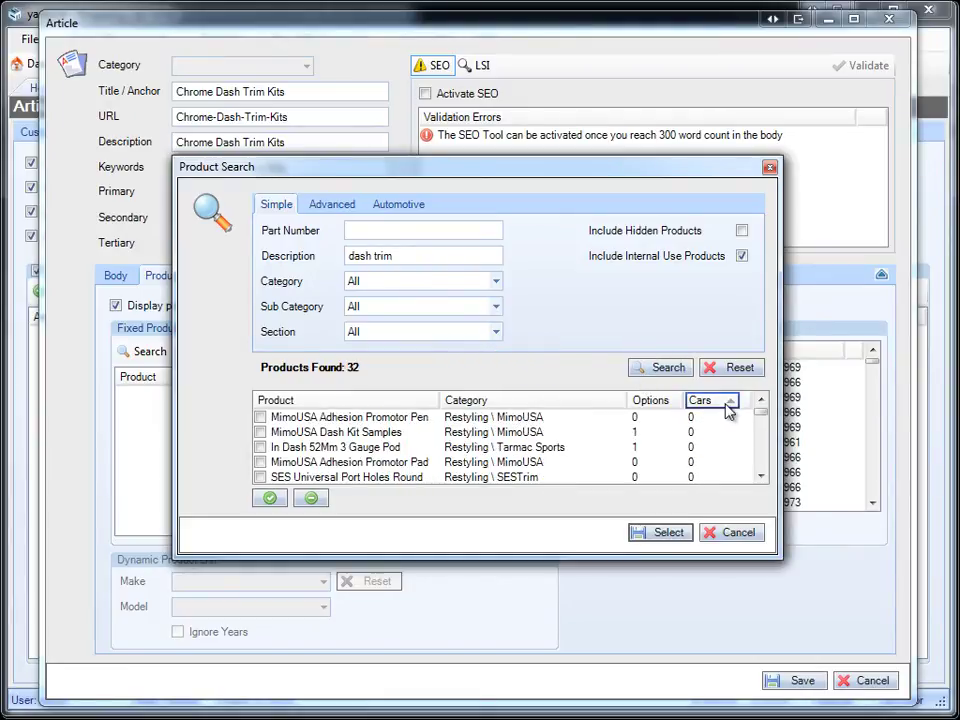
{"action": "left_click", "coordinate": [735, 401]}
{"action": "left_click", "coordinate": [260, 417]}
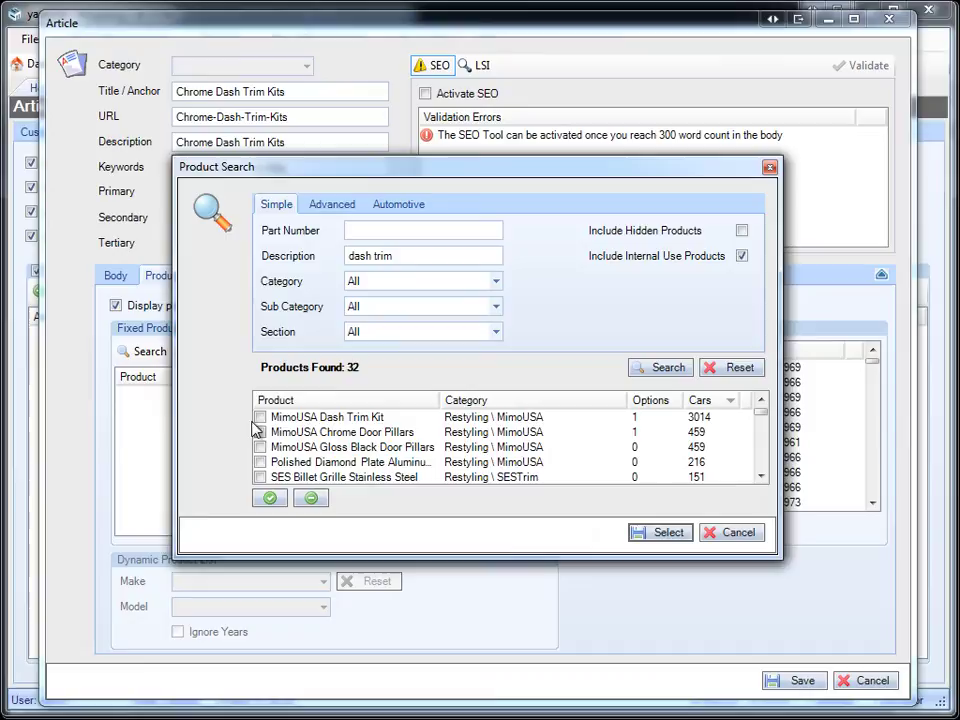
{"action": "left_click", "coordinate": [665, 532]}
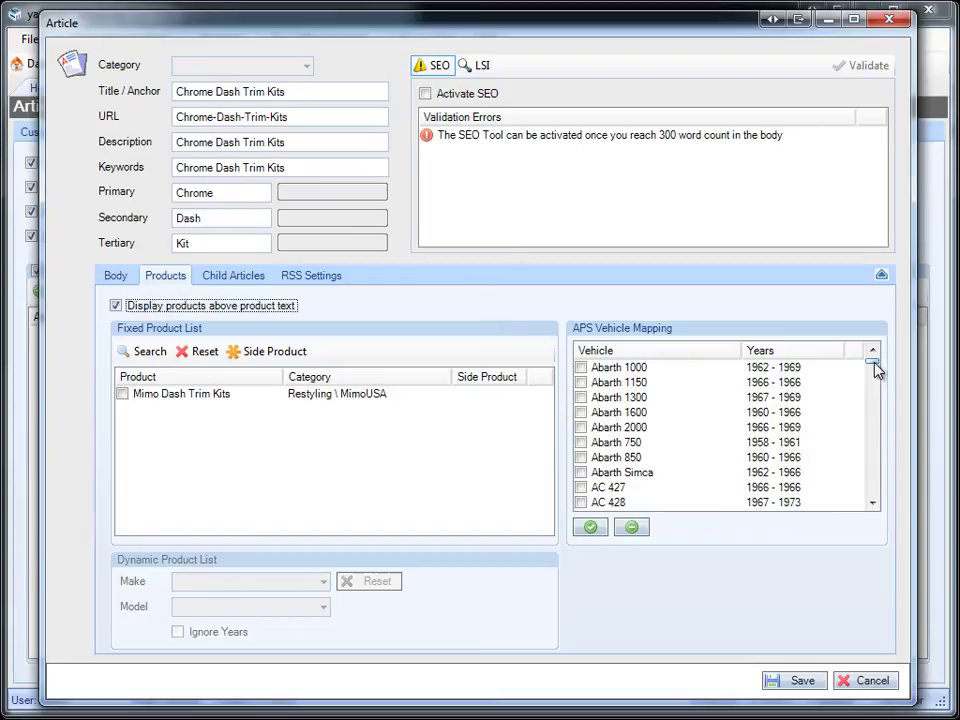
Step: Tick 541 vehicles in APS Vehicle Mapping, set URL to Chrome-Dash-Trim2-Kits, and save
{"action": "left_click_drag", "start_coordinate": [873, 366], "coordinate": [876, 462]}
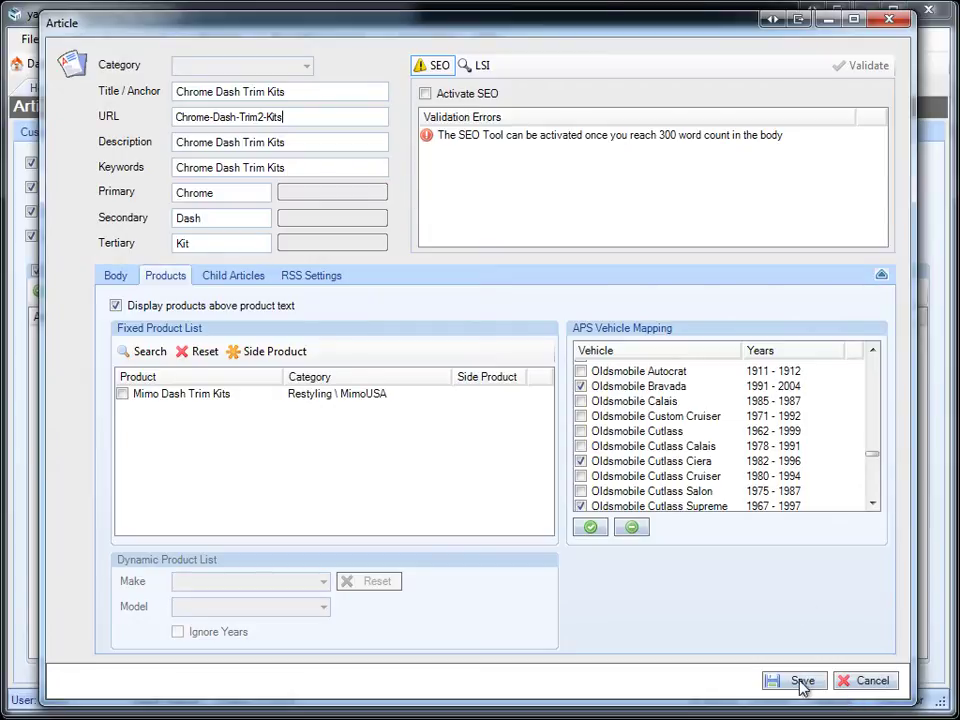
{"action": "left_click", "coordinate": [801, 684]}
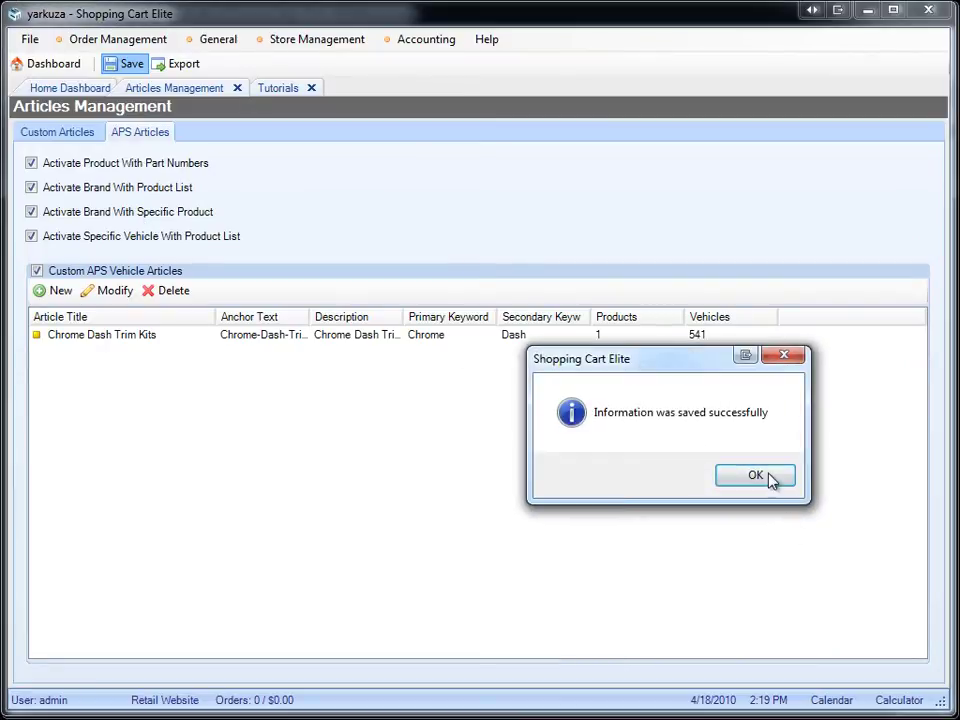
Step: Dismiss the save message, open the yarkuza.com Chrome Dash Trim Kits list, and open the Acura CL 1997-1999 article
{"action": "left_click", "coordinate": [758, 476]}
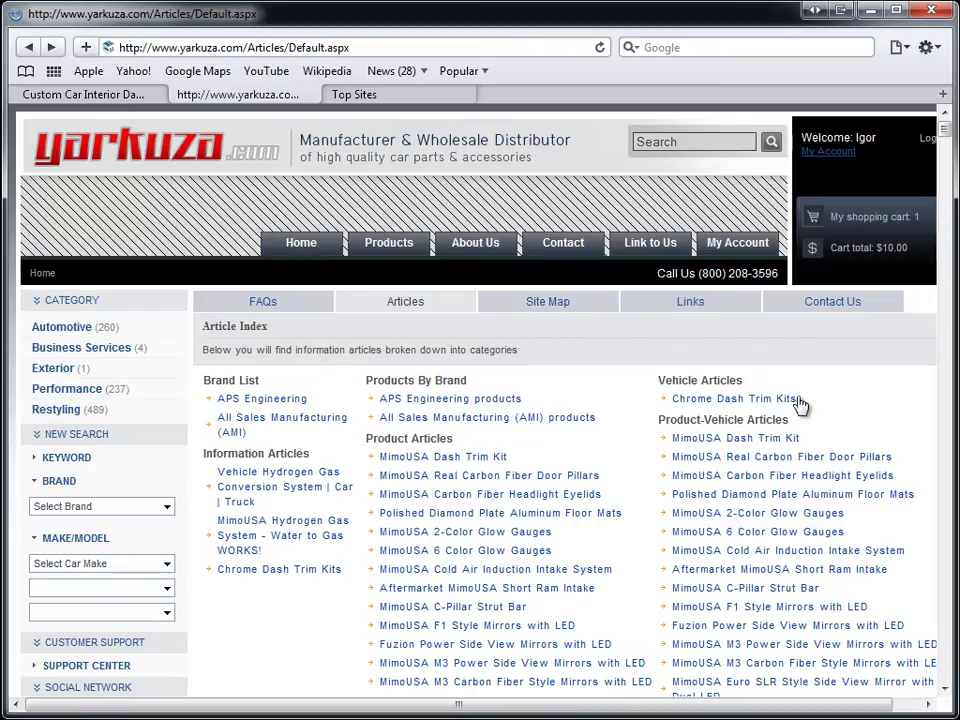
{"action": "left_click", "coordinate": [756, 400]}
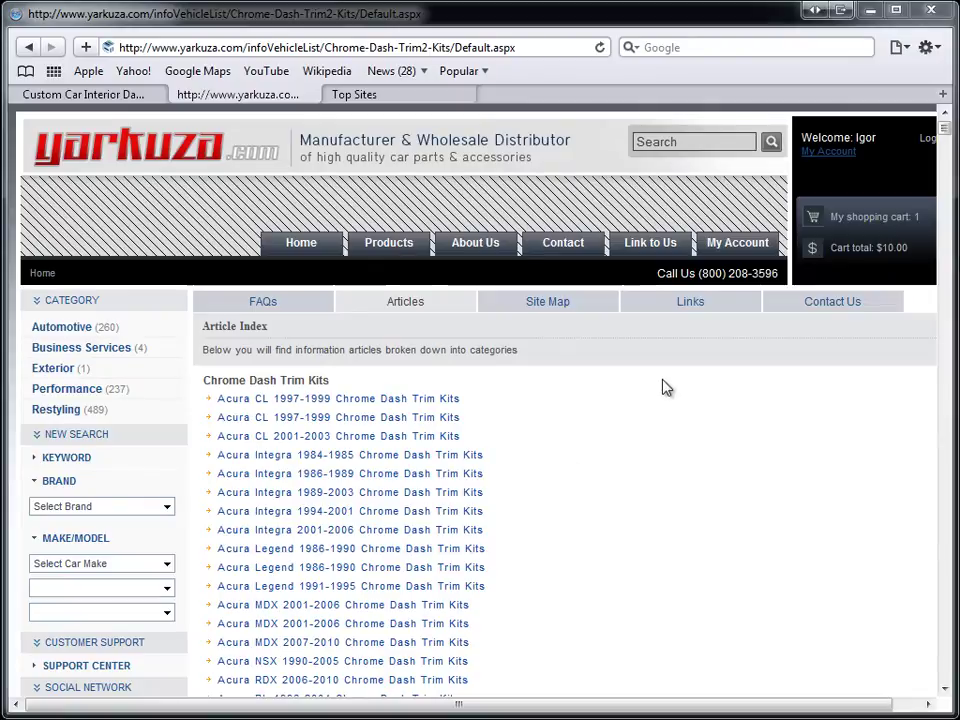
{"action": "scroll", "coordinate": [599, 420], "scroll_direction": "down", "scroll_amount": 3}
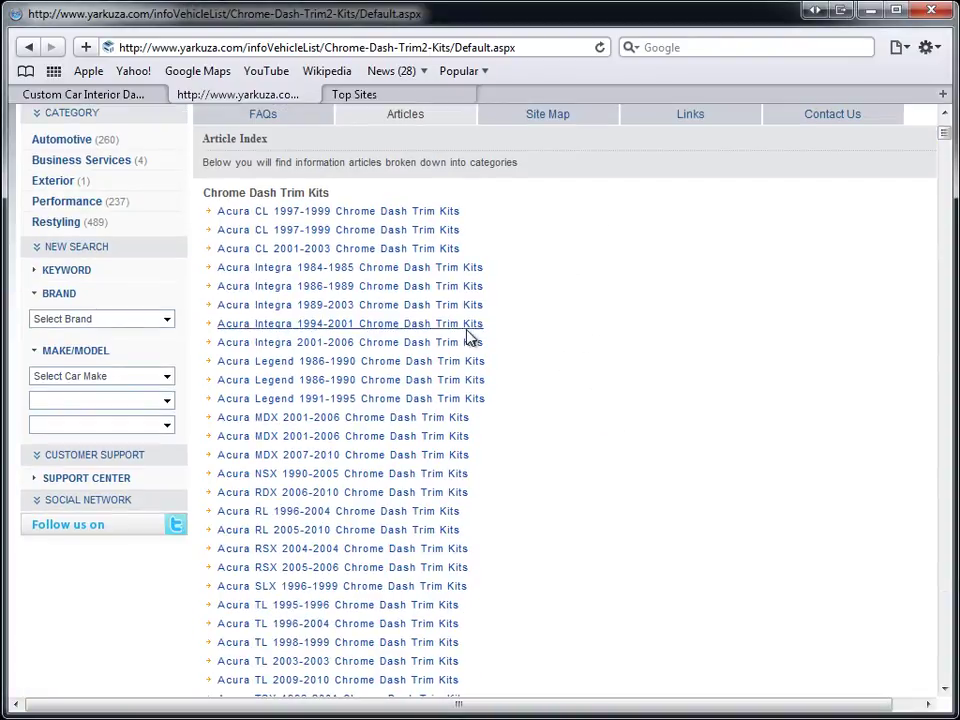
{"action": "scroll", "coordinate": [519, 364], "scroll_direction": "down", "scroll_amount": 20}
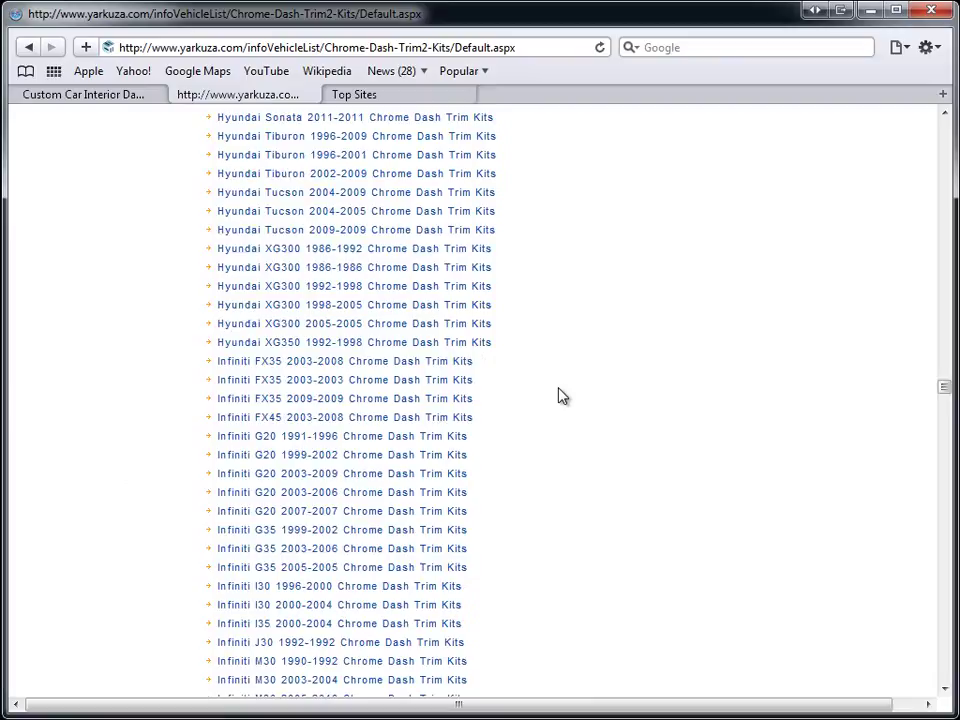
{"action": "scroll", "coordinate": [562, 396], "scroll_direction": "down", "scroll_amount": 20}
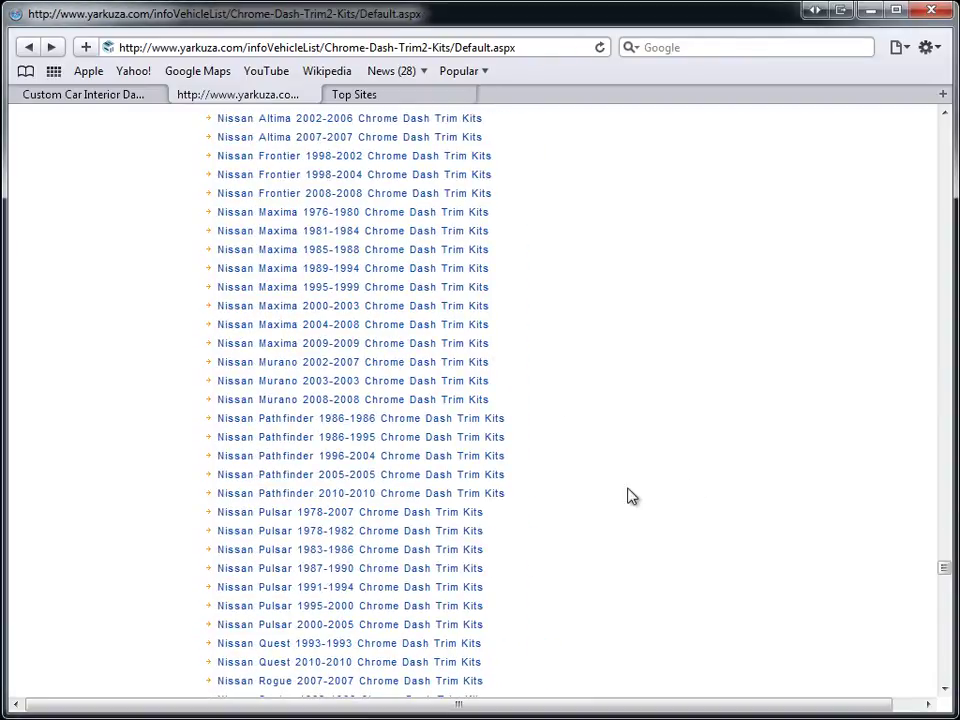
{"action": "scroll", "coordinate": [572, 534], "scroll_direction": "up", "scroll_amount": 20}
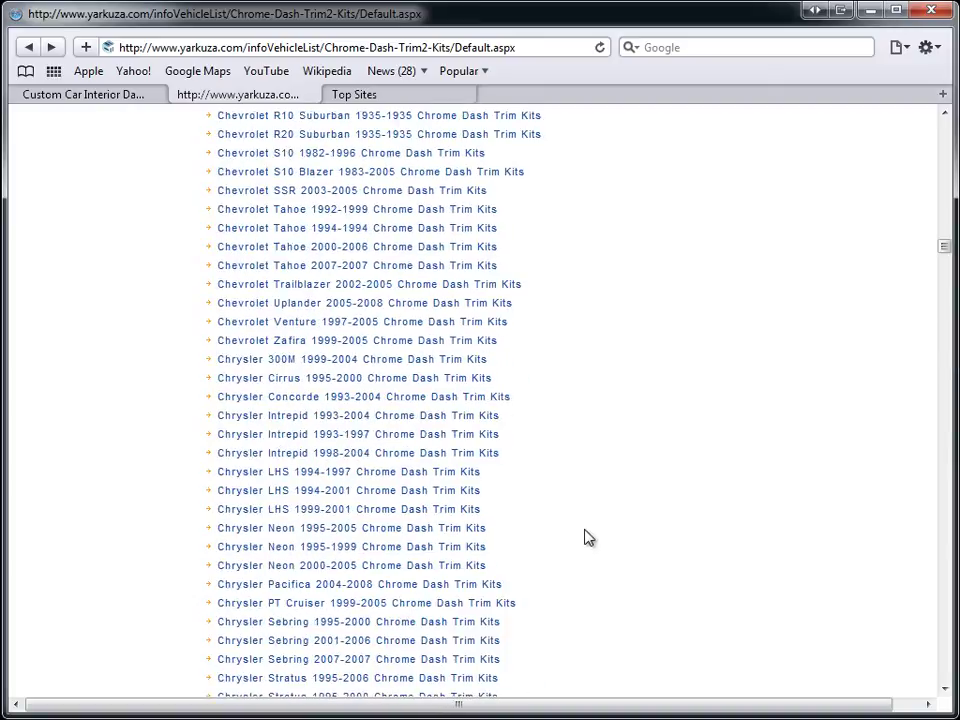
{"action": "scroll", "coordinate": [586, 537], "scroll_direction": "down", "scroll_amount": 1}
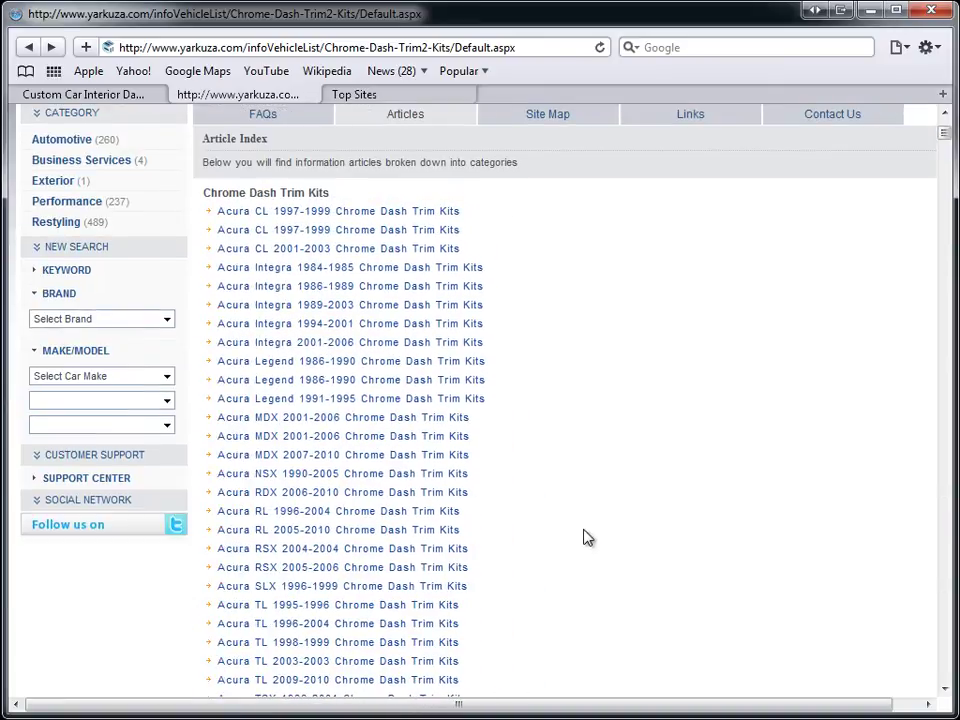
{"action": "left_click", "coordinate": [314, 213]}
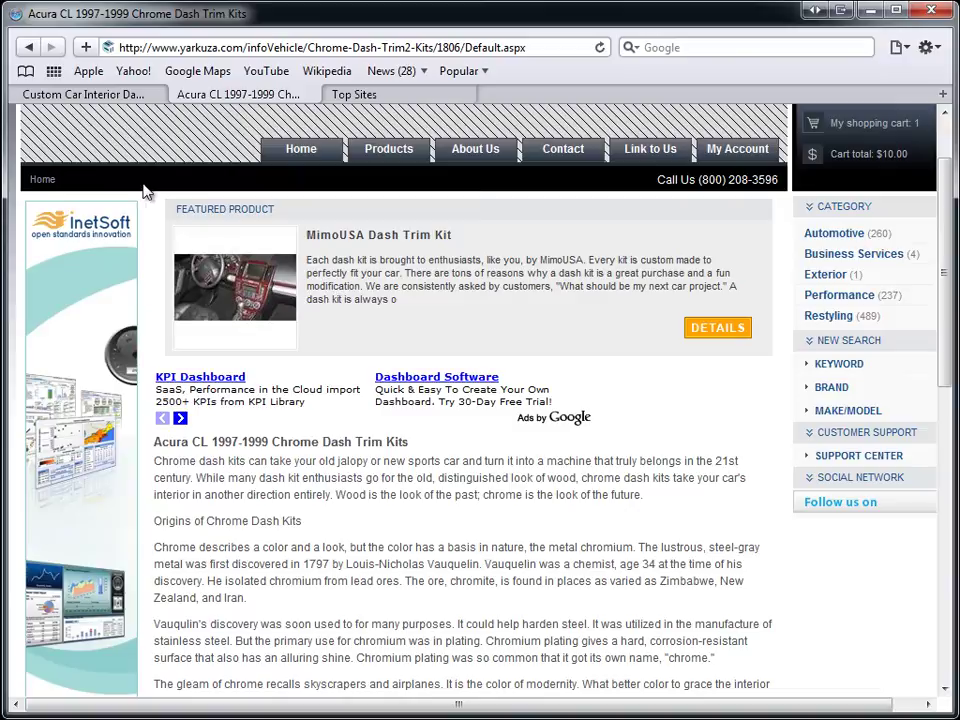
Step: Review the Acura CL 1997-1999 article, selecting its opening paragraphs and scrolling through the text
{"action": "scroll", "coordinate": [680, 260], "scroll_direction": "down", "scroll_amount": 4}
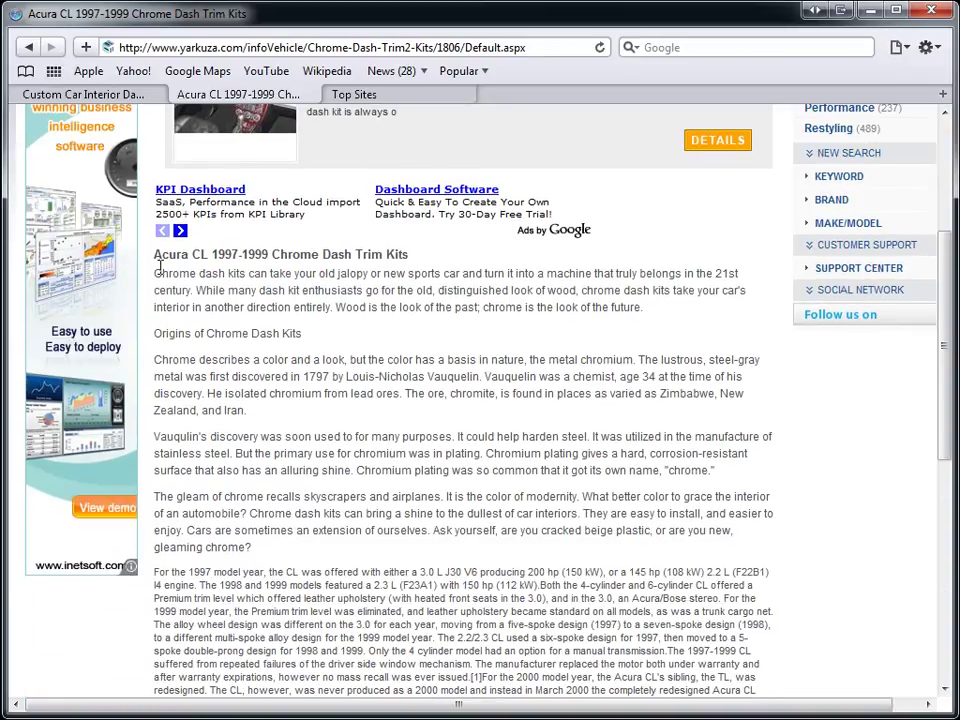
{"action": "left_click_drag", "start_coordinate": [154, 271], "coordinate": [200, 455]}
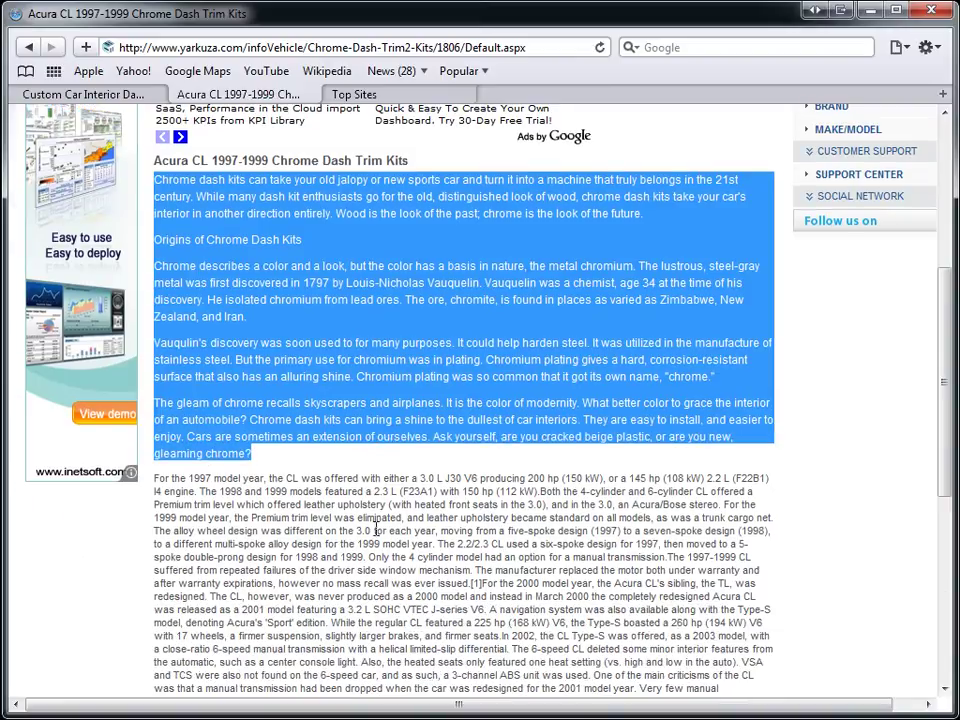
{"action": "left_click", "coordinate": [640, 544]}
{"action": "scroll", "coordinate": [640, 544], "scroll_direction": "up", "scroll_amount": 6}
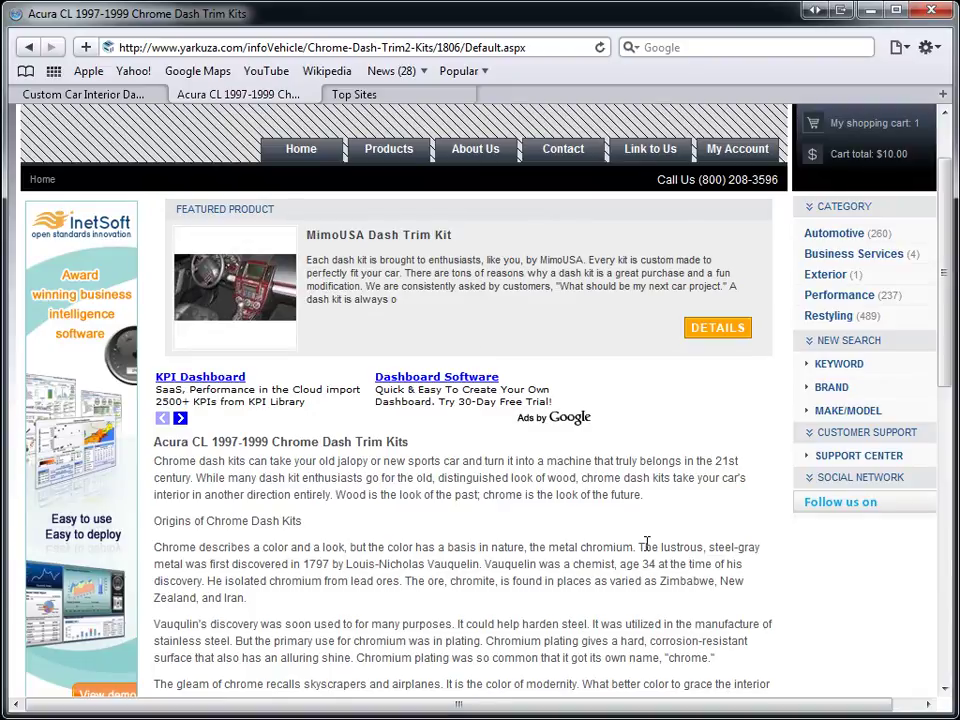
{"action": "scroll", "coordinate": [645, 545], "scroll_direction": "down", "scroll_amount": 2}
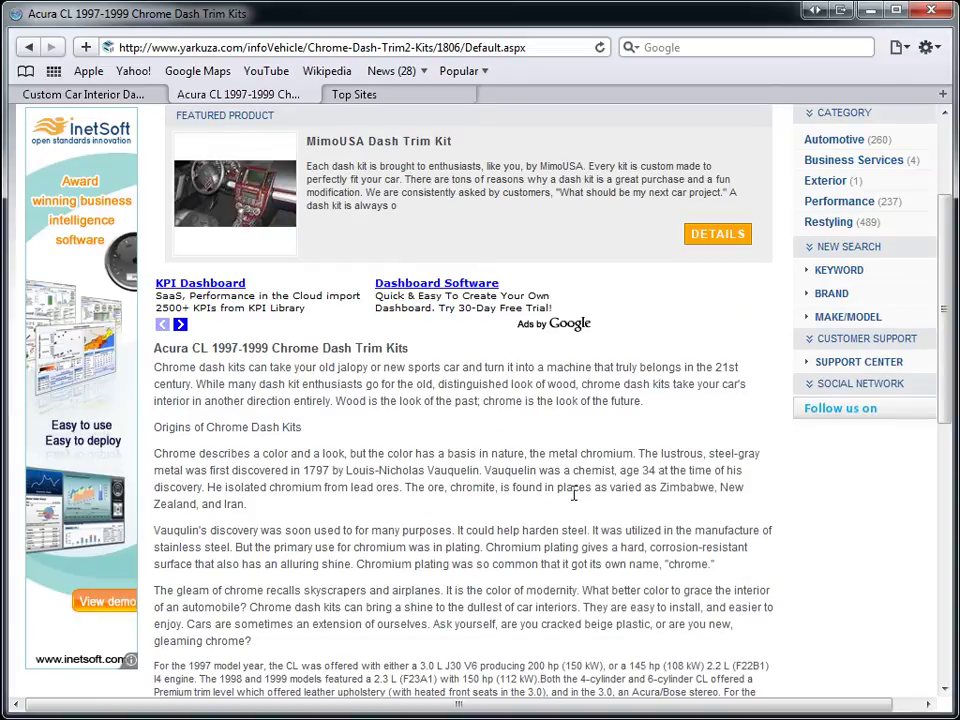
{"action": "scroll", "coordinate": [574, 494], "scroll_direction": "down", "scroll_amount": 1}
{"action": "scroll", "coordinate": [540, 496], "scroll_direction": "up", "scroll_amount": 3}
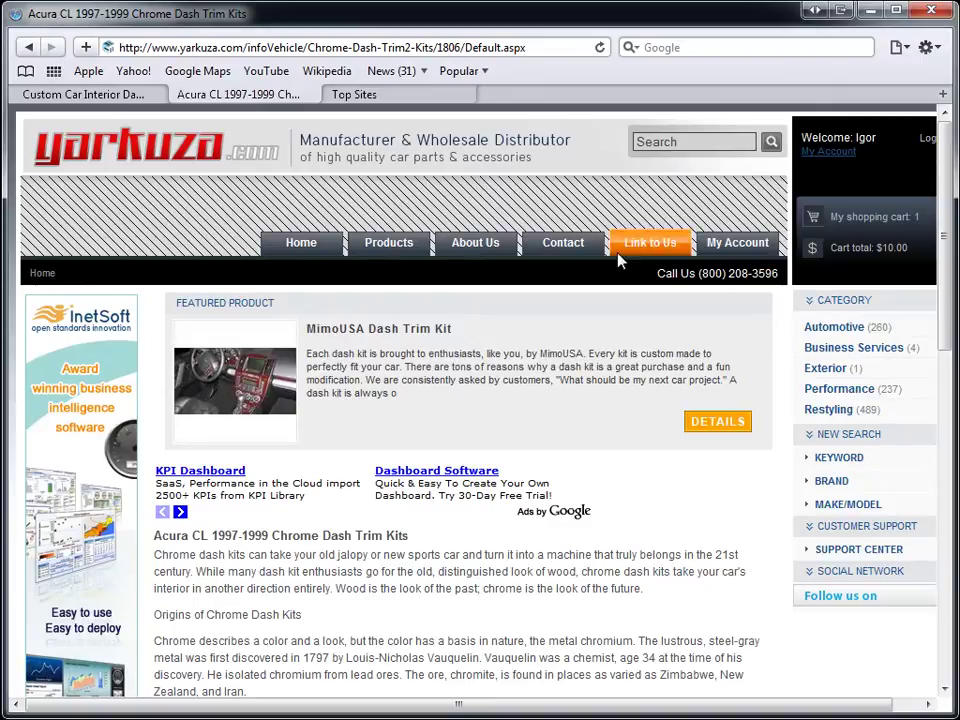
{"action": "scroll", "coordinate": [455, 310], "scroll_direction": "down", "scroll_amount": 1}
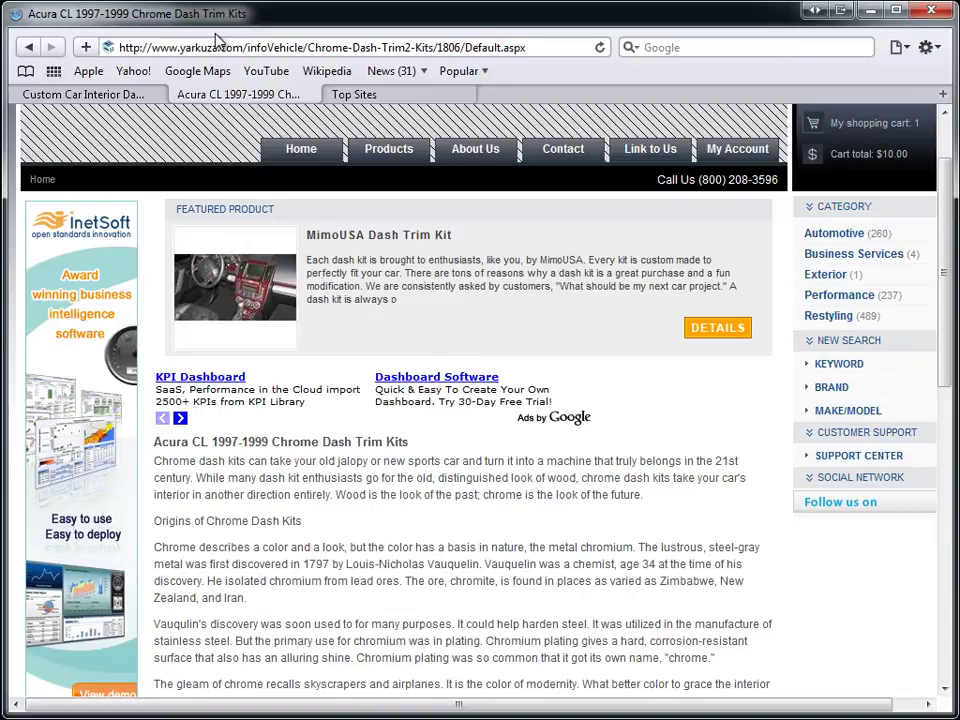
{"action": "left_click", "coordinate": [736, 329]}
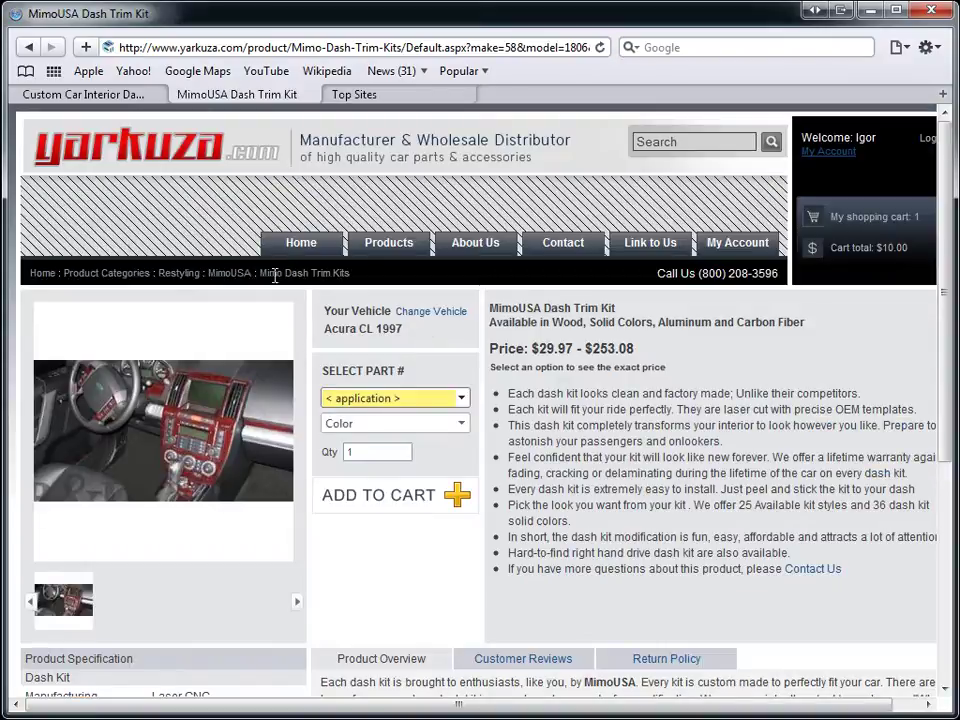
{"action": "left_click_drag", "start_coordinate": [431, 335], "coordinate": [326, 306]}
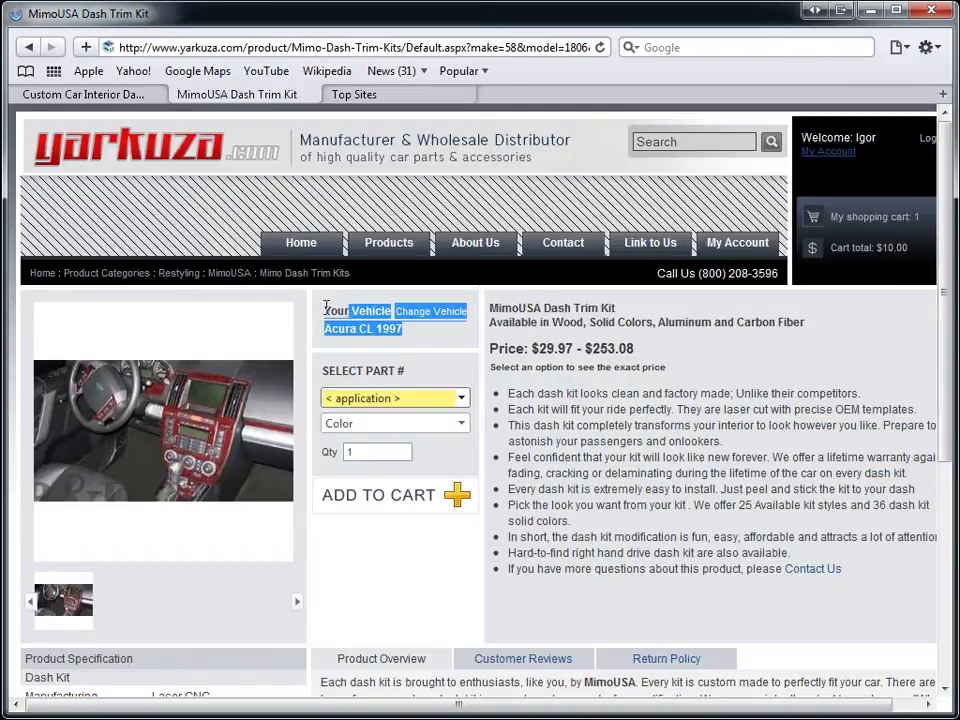
{"action": "left_click", "coordinate": [369, 397]}
{"action": "left_click", "coordinate": [775, 485]}
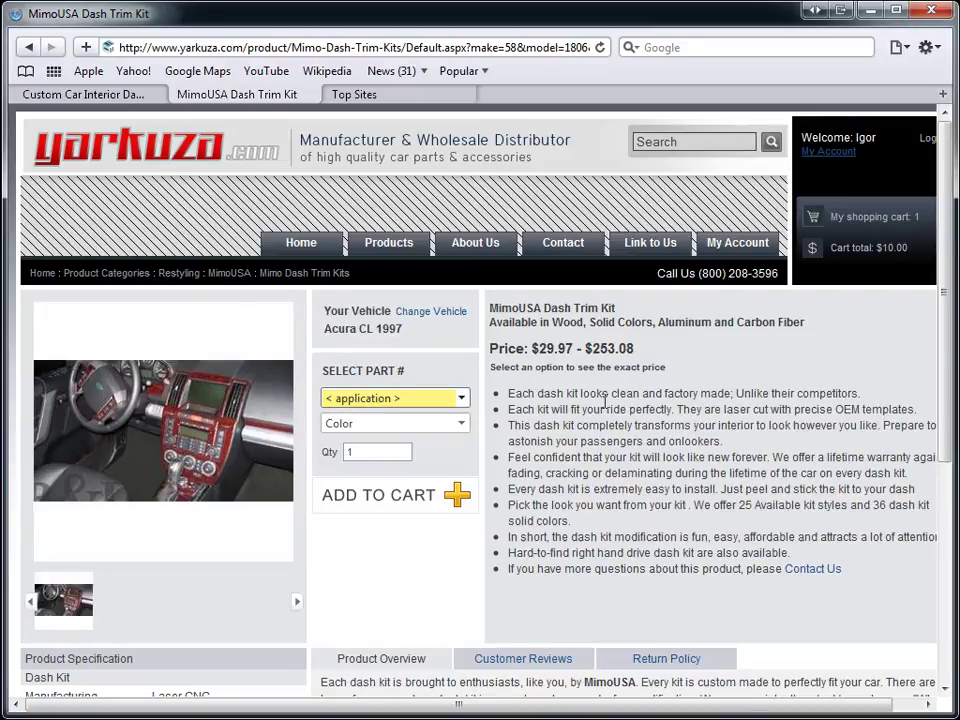
Step: Go back two pages to the yarkuza.com Article Index at Articles/Default.aspx
{"action": "left_click", "coordinate": [29, 50]}
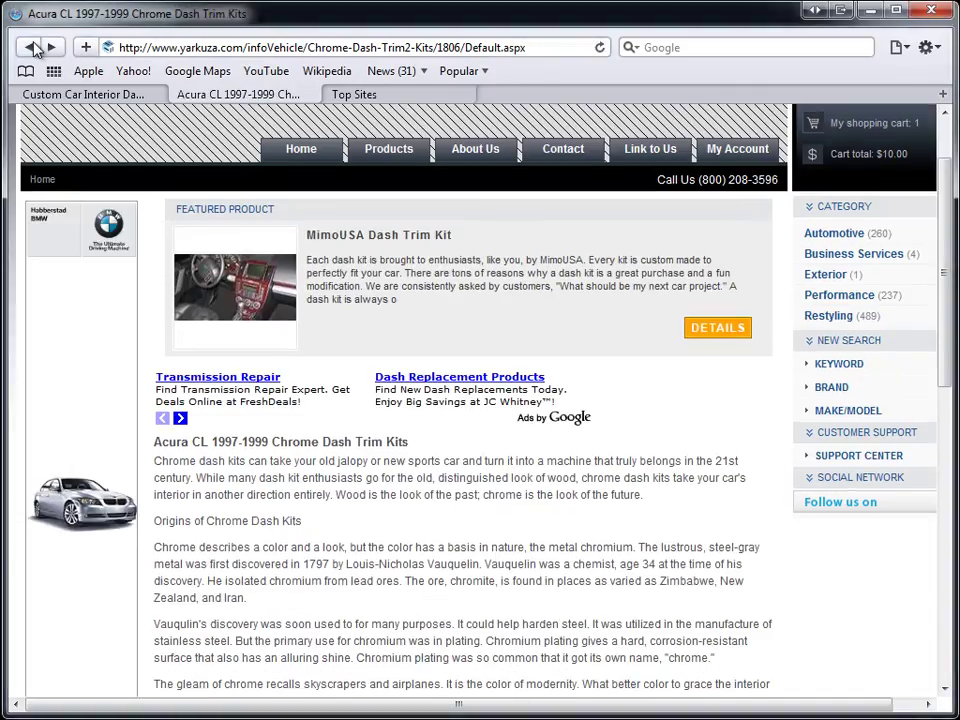
{"action": "left_click", "coordinate": [33, 49]}
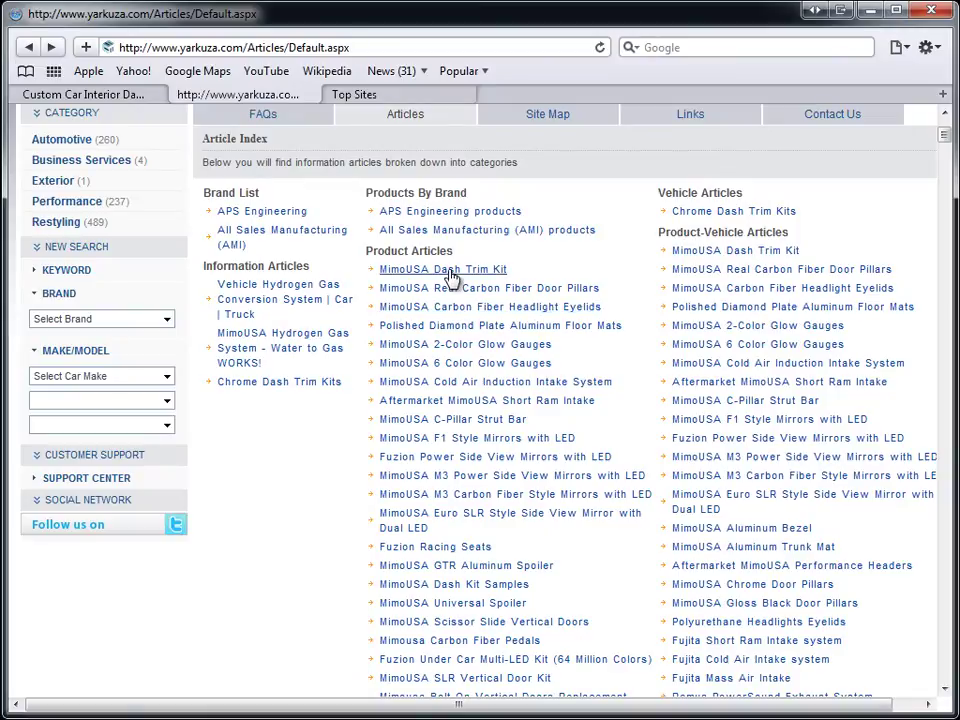
Step: Open the MimoUSA Dash Trim Kit product article and scroll through its part-number list
{"action": "left_click", "coordinate": [451, 277]}
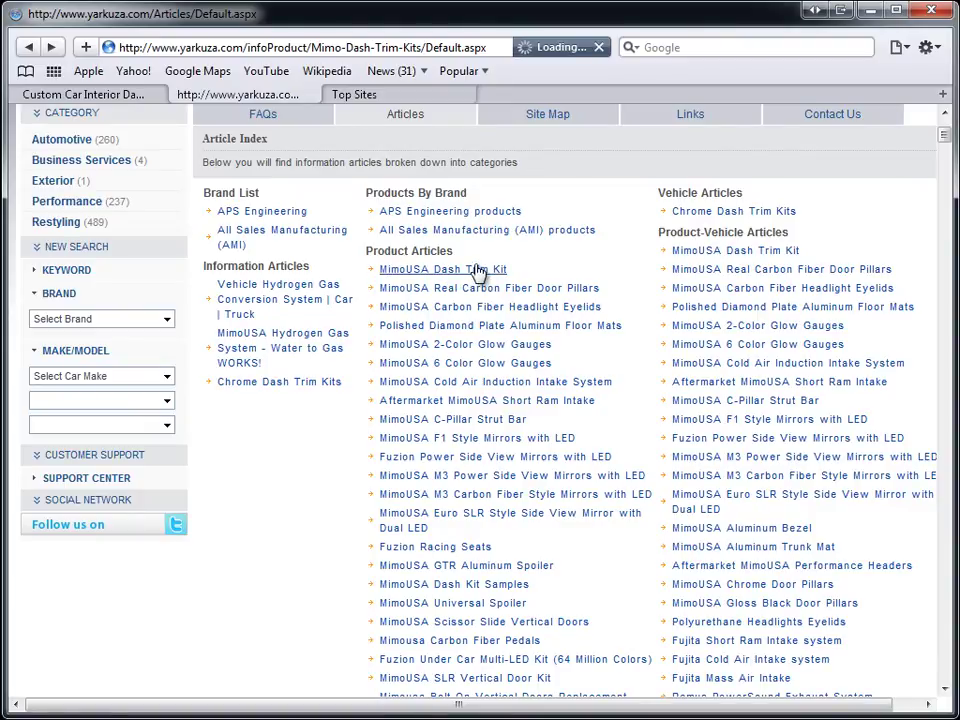
{"action": "scroll", "coordinate": [452, 352], "scroll_direction": "down", "scroll_amount": 10}
{"action": "scroll", "coordinate": [258, 418], "scroll_direction": "up", "scroll_amount": 15}
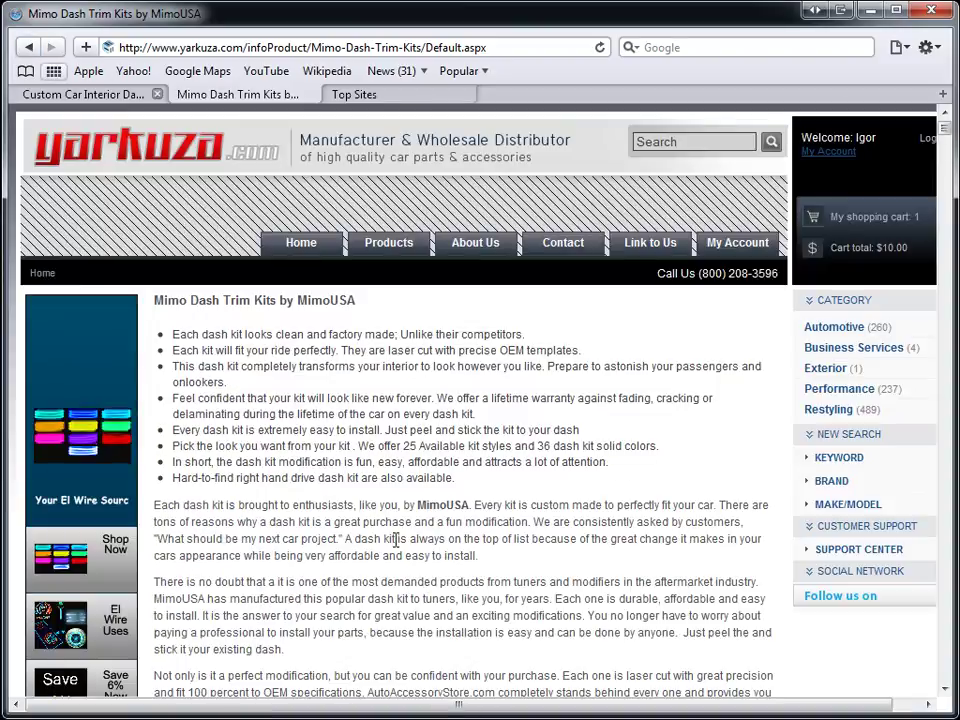
{"action": "scroll", "coordinate": [365, 512], "scroll_direction": "down", "scroll_amount": 5}
{"action": "scroll", "coordinate": [360, 515], "scroll_direction": "down", "scroll_amount": 8}
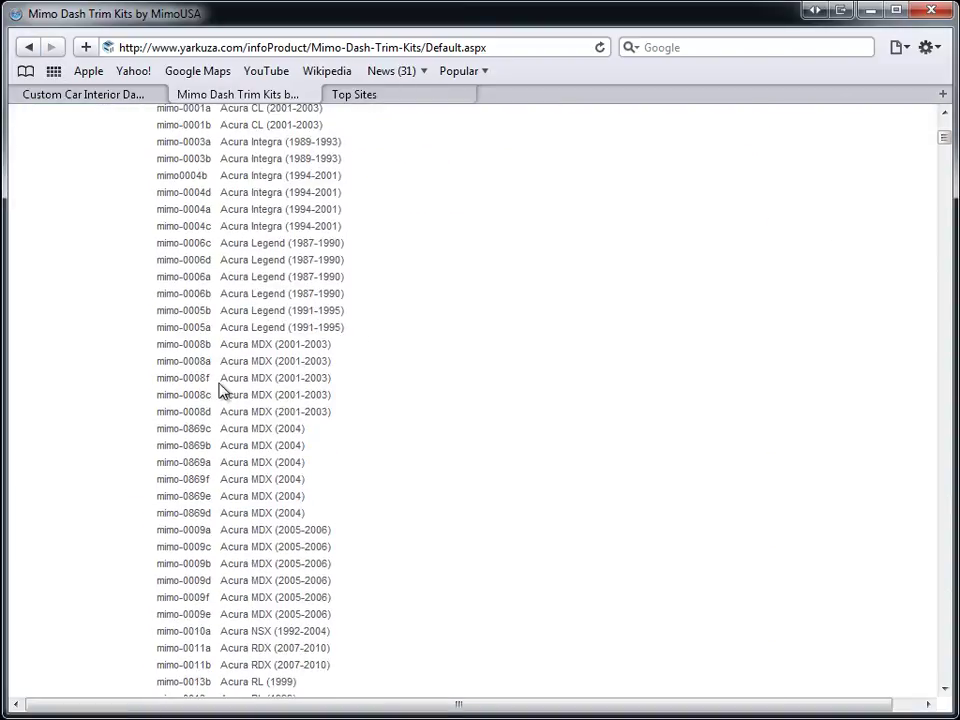
{"action": "scroll", "coordinate": [225, 388], "scroll_direction": "up", "scroll_amount": 1}
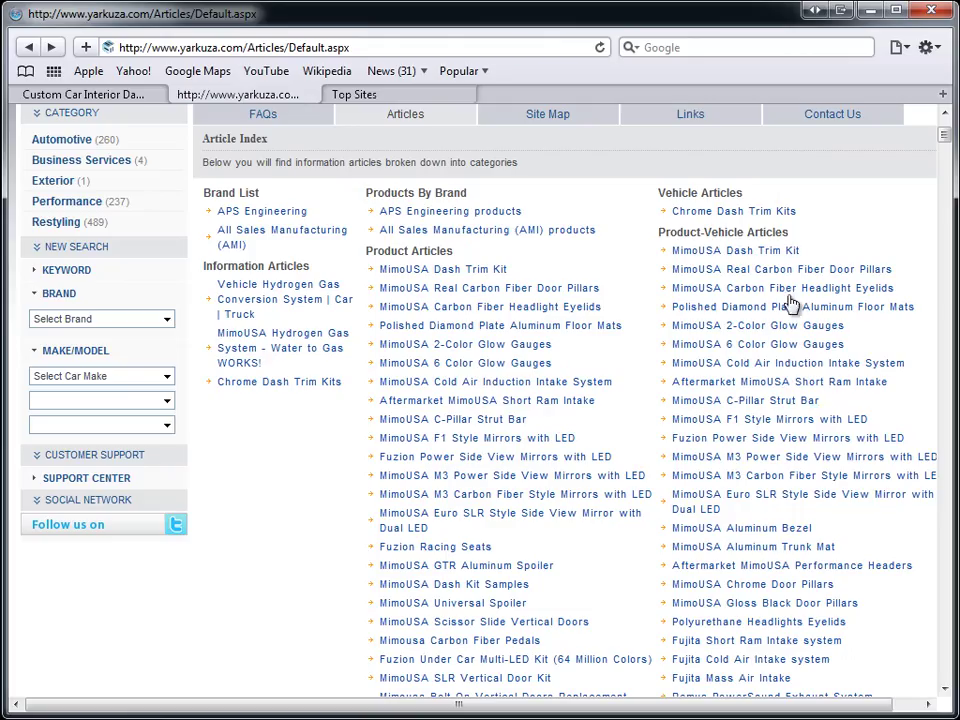
Step: Open the MimoUSA Dash Trim Kit article listed under Product-Vehicle Articles
{"action": "left_click", "coordinate": [706, 255]}
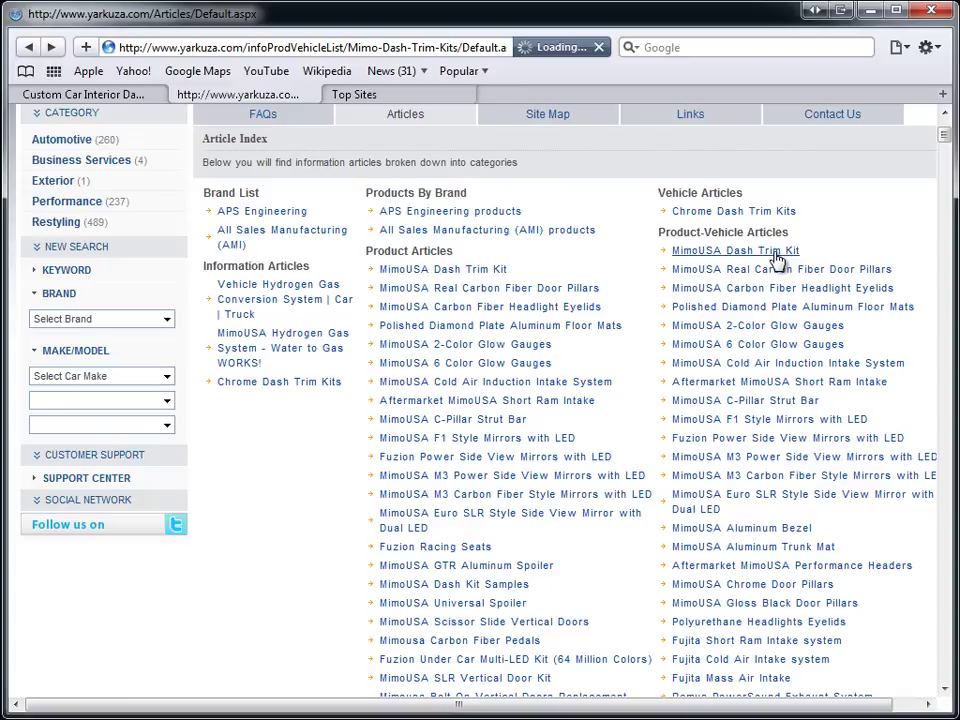
{"action": "scroll", "coordinate": [318, 577], "scroll_direction": "down", "scroll_amount": 3}
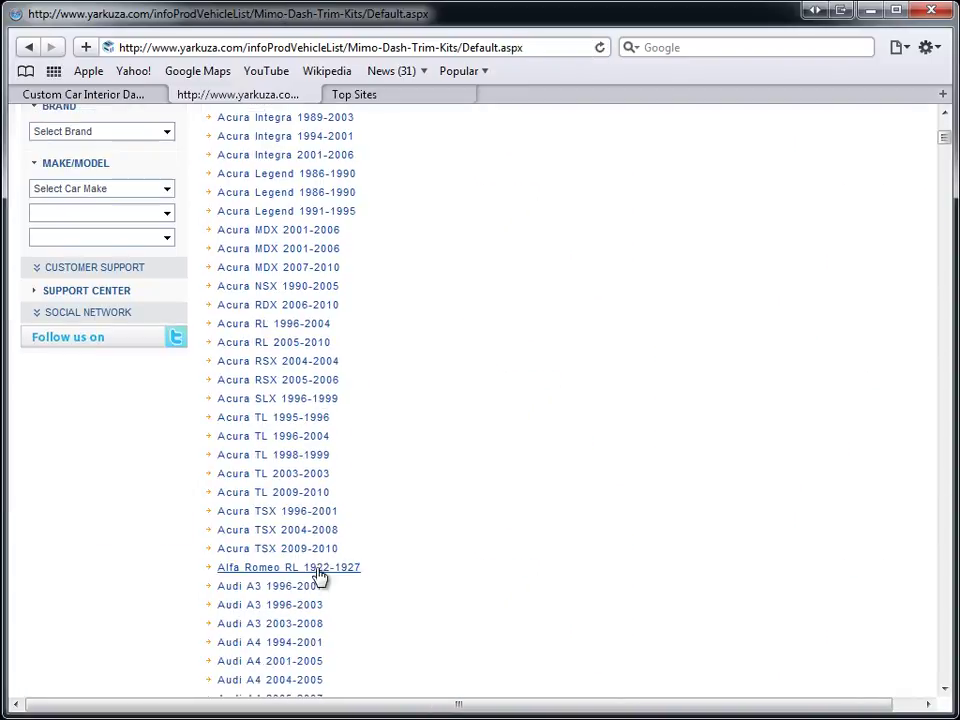
{"action": "scroll", "coordinate": [313, 549], "scroll_direction": "up", "scroll_amount": 3}
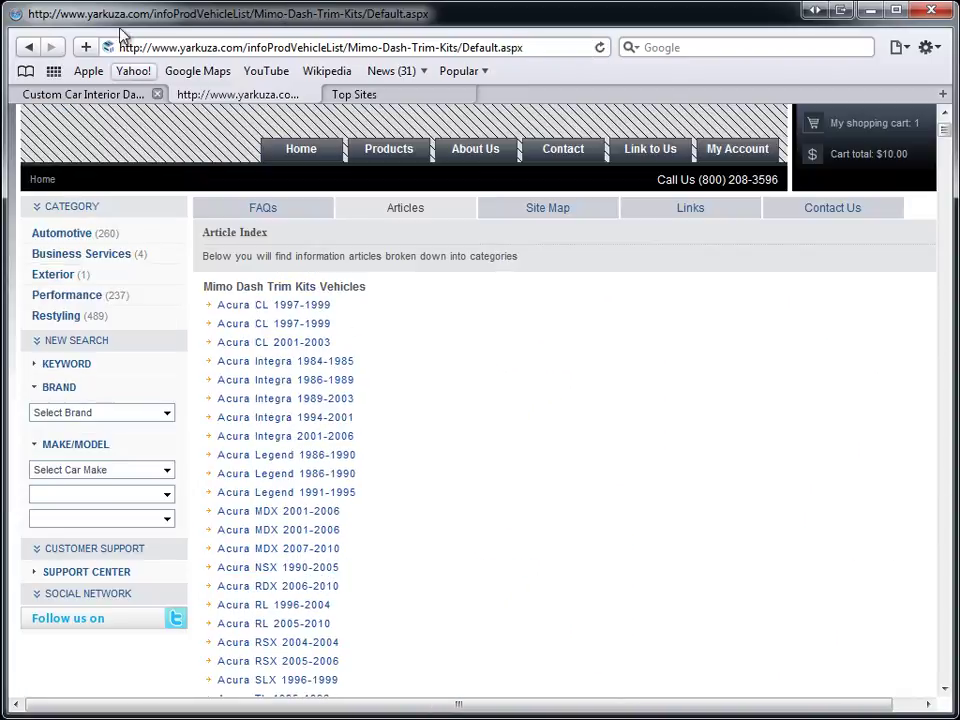
{"action": "left_click", "coordinate": [32, 50]}
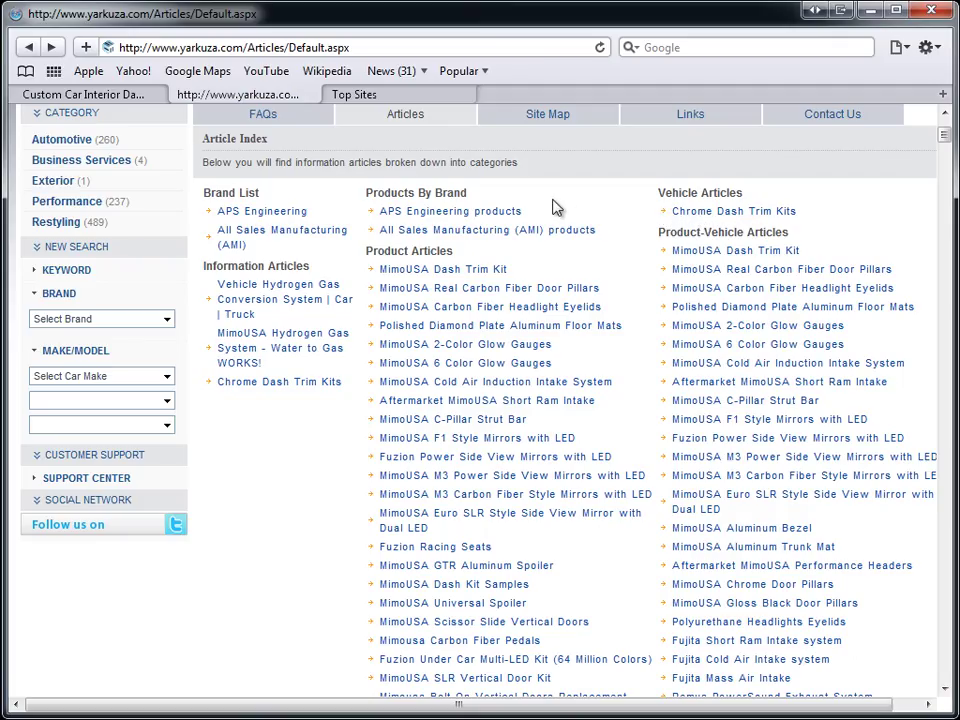
Step: Open the Chrome Dash Trim Kits vehicle list, then its first Acura CL 1997-1999 article
{"action": "left_click", "coordinate": [737, 214]}
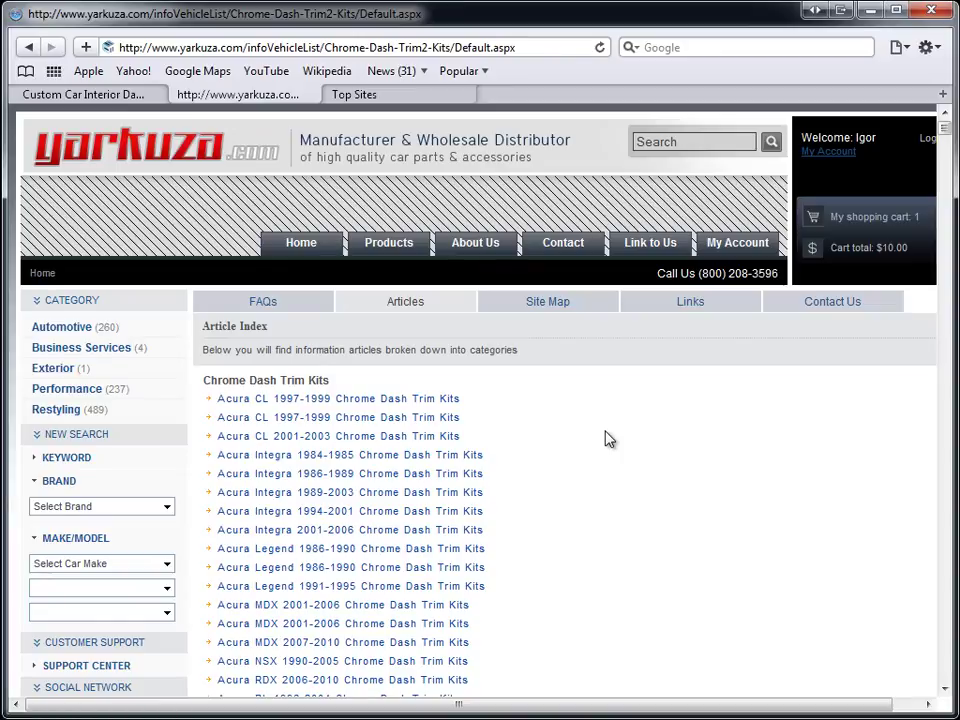
{"action": "left_click", "coordinate": [445, 400]}
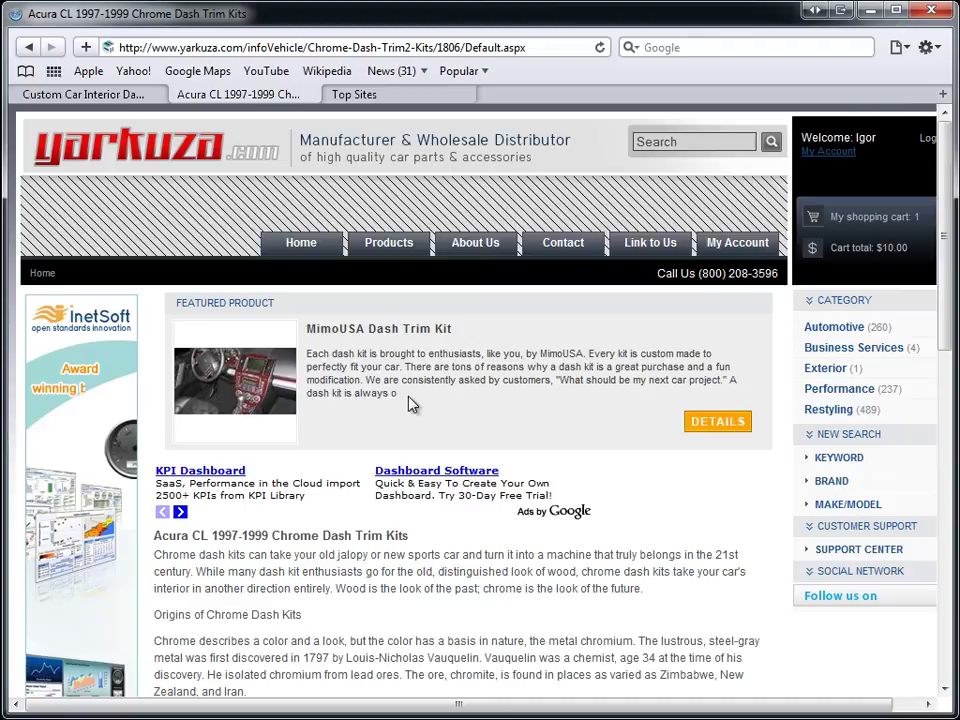
{"action": "scroll", "coordinate": [401, 396], "scroll_direction": "down", "scroll_amount": 2}
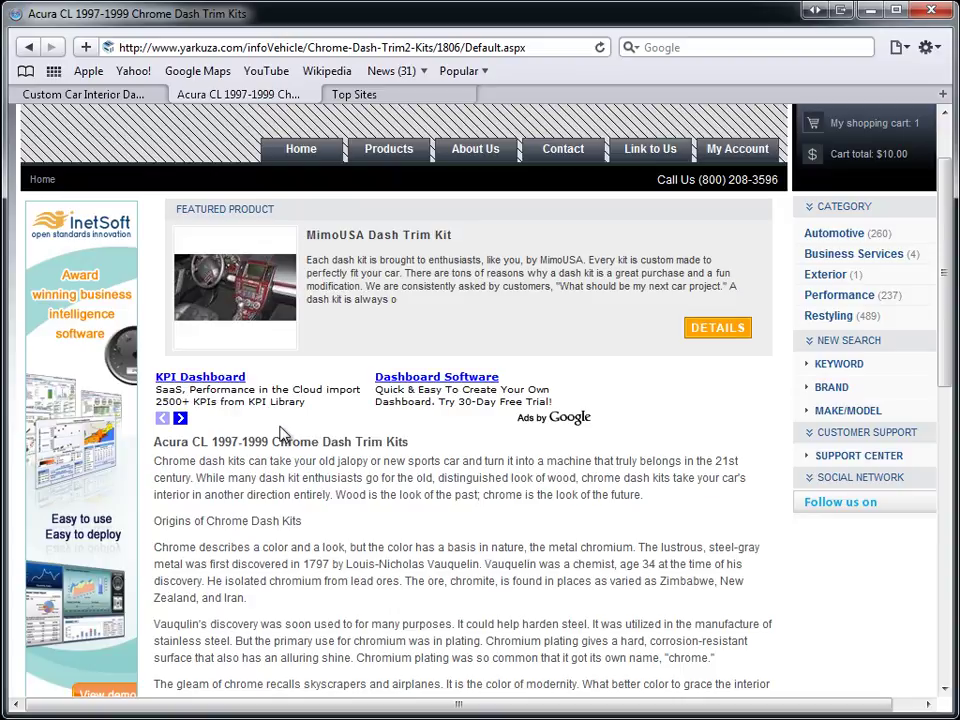
{"action": "scroll", "coordinate": [300, 430], "scroll_direction": "down", "scroll_amount": 3}
{"action": "scroll", "coordinate": [525, 471], "scroll_direction": "up", "scroll_amount": 5}
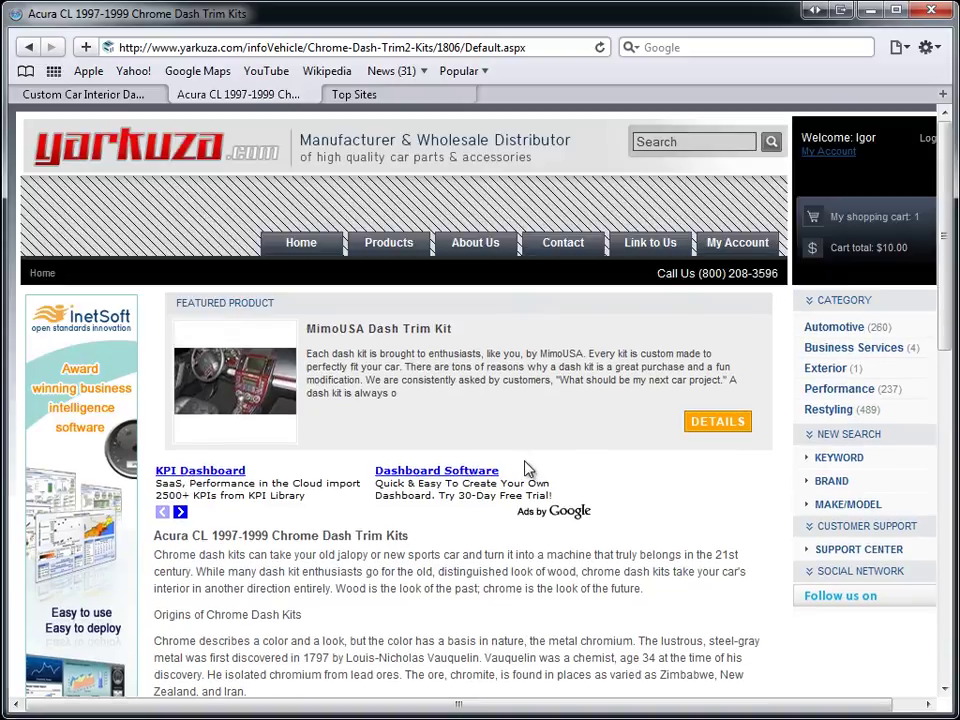